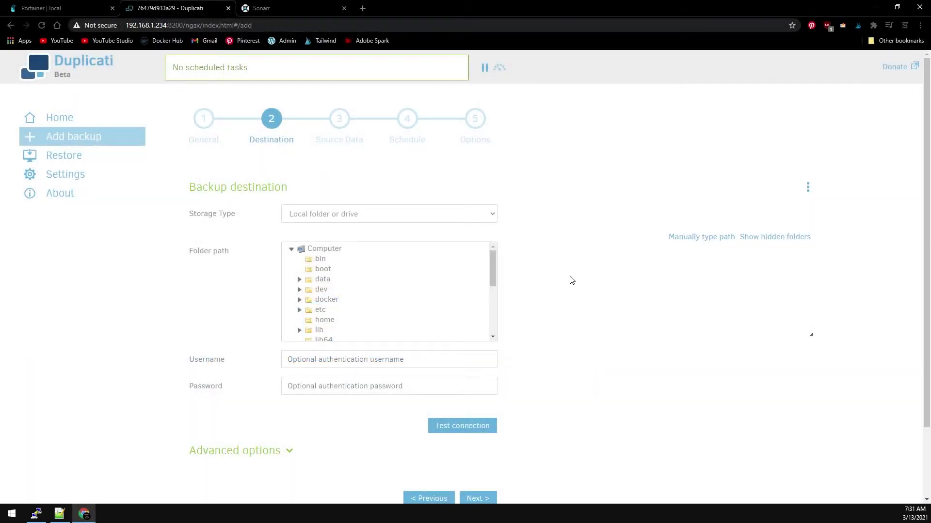
Step: Pick Google Drive from the Storage Type list for the new backup
left_click(383, 216)
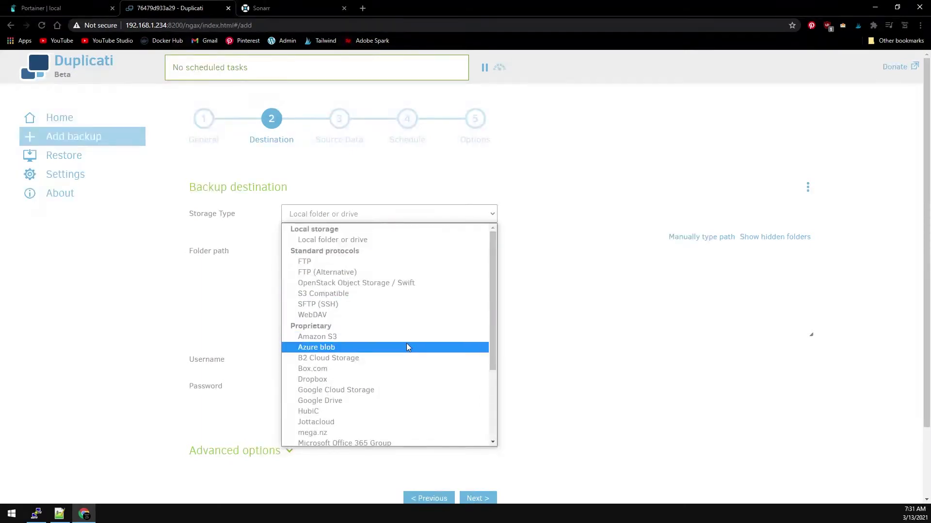
left_click(351, 216)
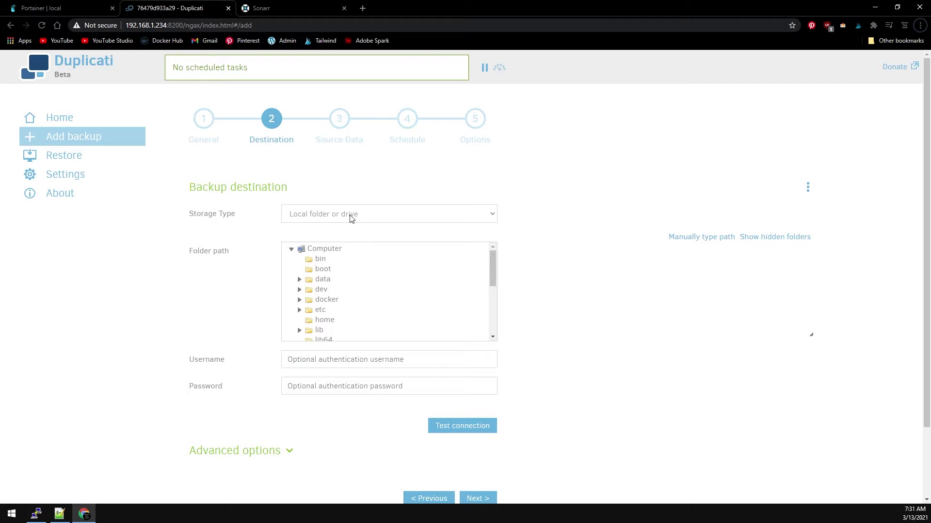
left_click(351, 218)
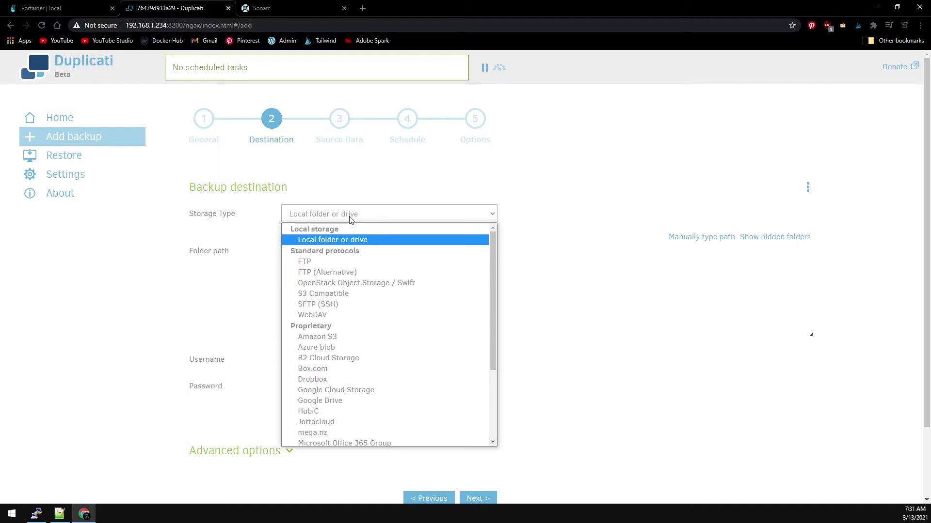
left_click(386, 400)
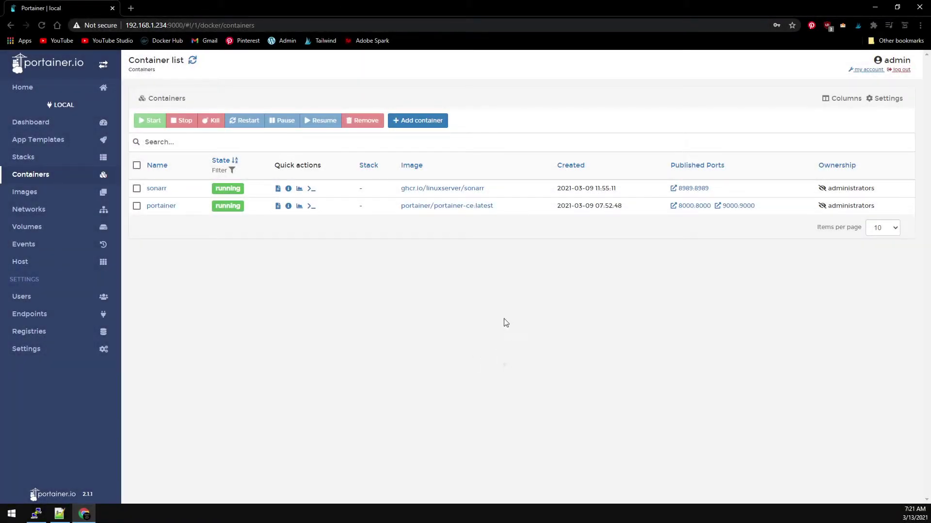
Step: Open Sonarr's series library on port 8989 in a new tab, then return to Portainer
left_click(690, 188)
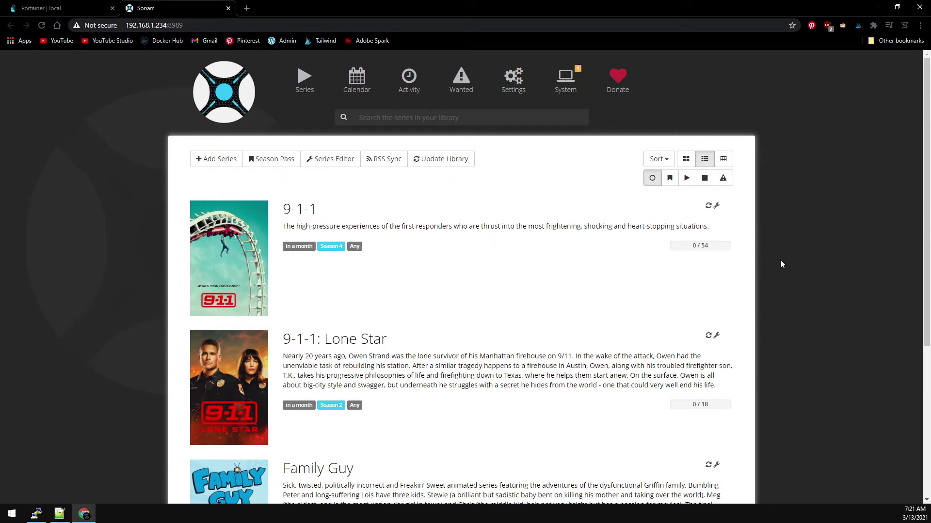
key("ctrl+Tab")
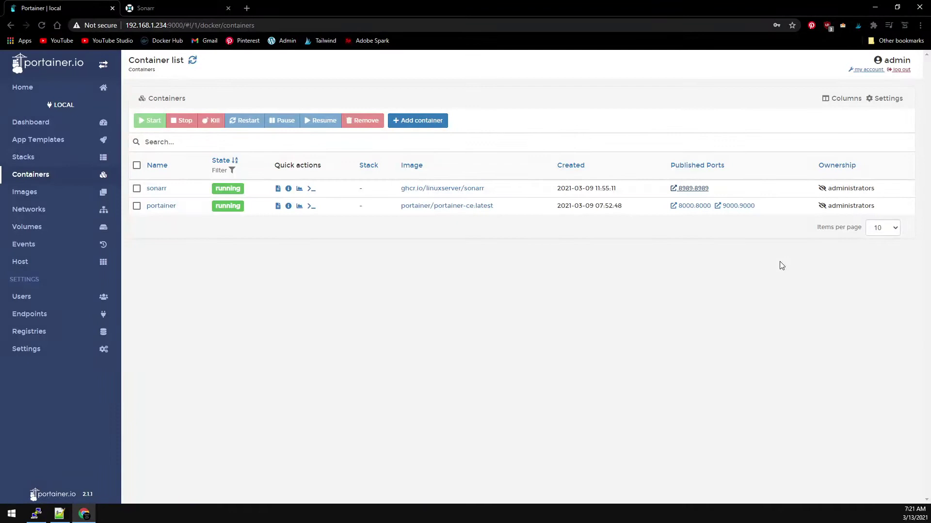
Step: Check the sonarr container's volume paths, then bring up the saved duplicati docker run command
left_click(155, 189)
scroll(347, 287, "down", 15)
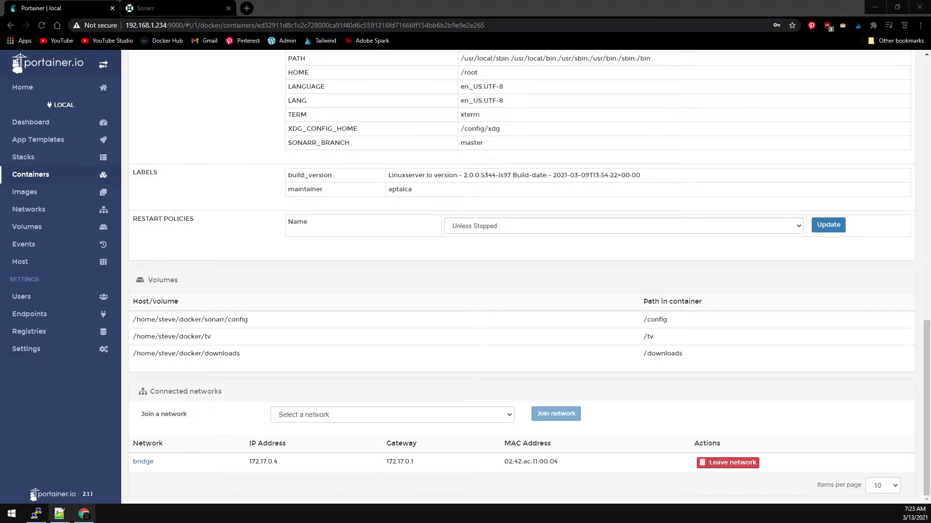
left_click(59, 514)
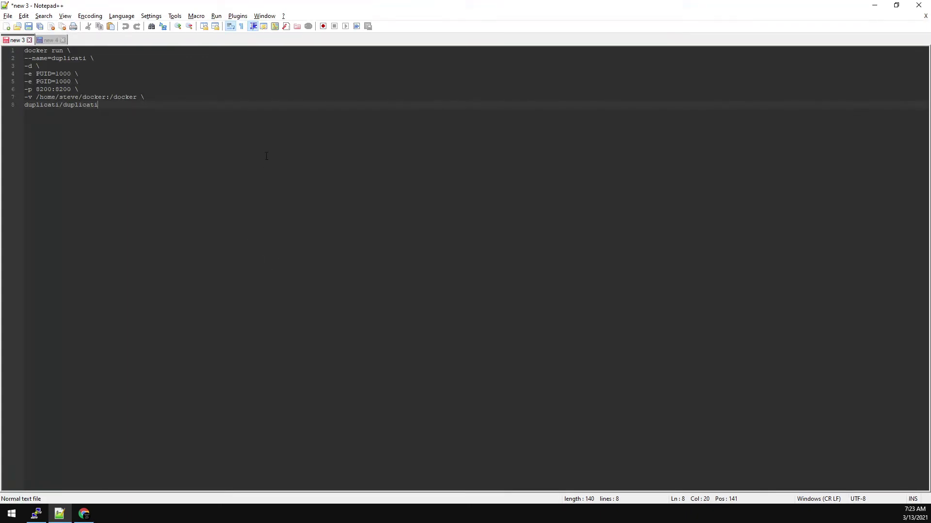
Step: Run the copied duplicati docker run command in PuTTY and refresh Portainer's container list
left_click_drag(170, 106, 24, 49)
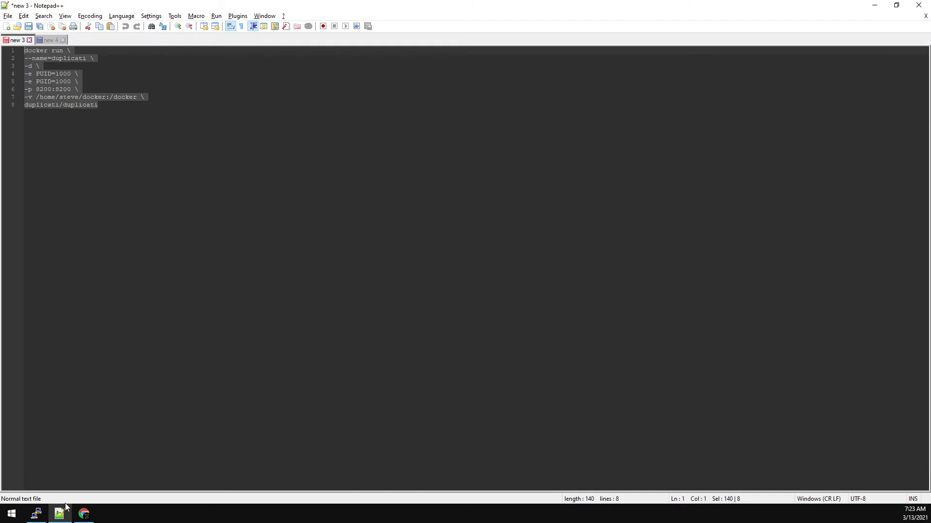
key("alt+Tab")
type("docker run \\ --name=duplicati \\ -d \\ -e PUID=1000 \\ -e PGID=1000 \\ -p 8200:8200 \\ -v /home/steve/docker:/docker \\ duplicati/duplicati")
key("Return")
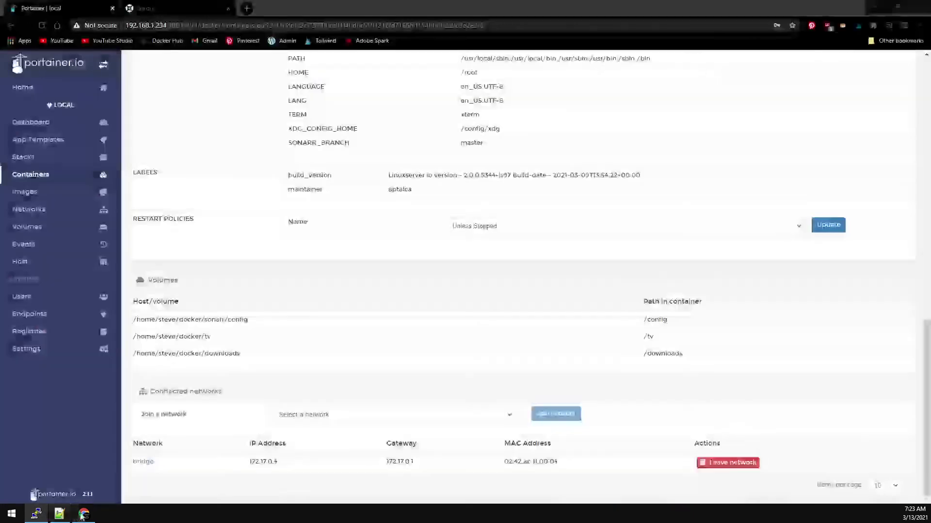
left_click(84, 514)
left_click(48, 181)
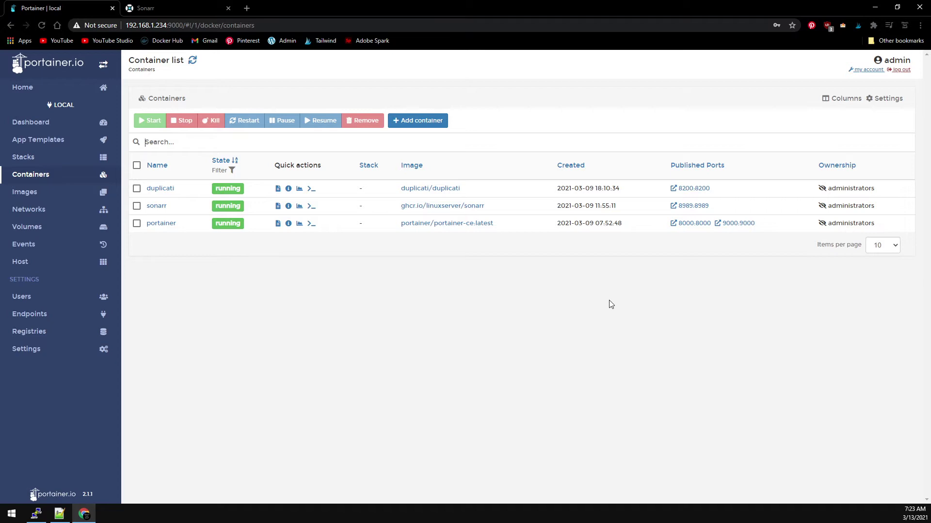
Step: Open the duplicati container's 8200:8200 web interface in a new tab
left_click(694, 189)
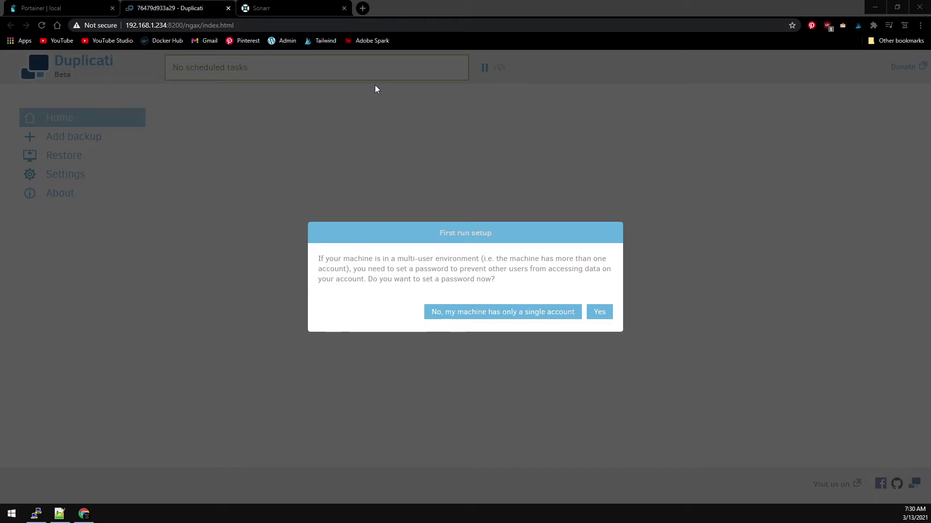
Step: Choose 'No, my machine has only a single account', then start a new backup
left_click(493, 315)
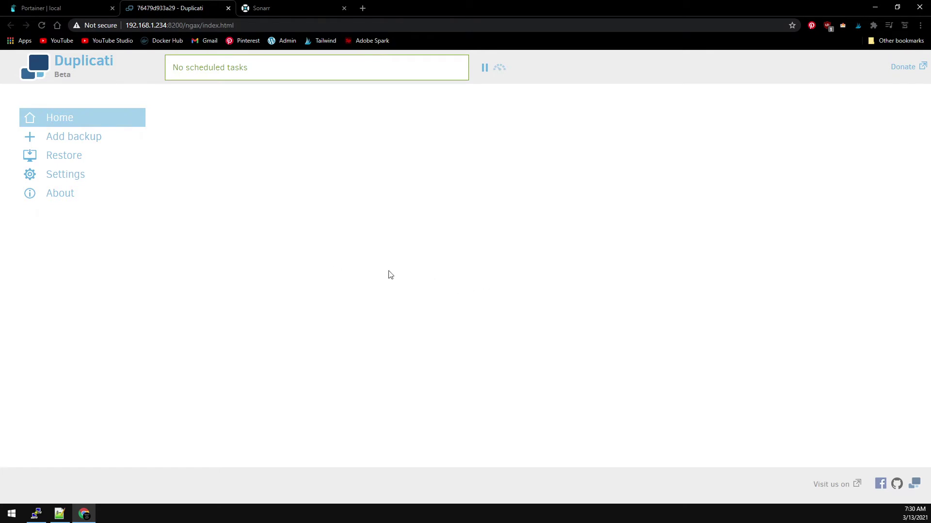
left_click(85, 146)
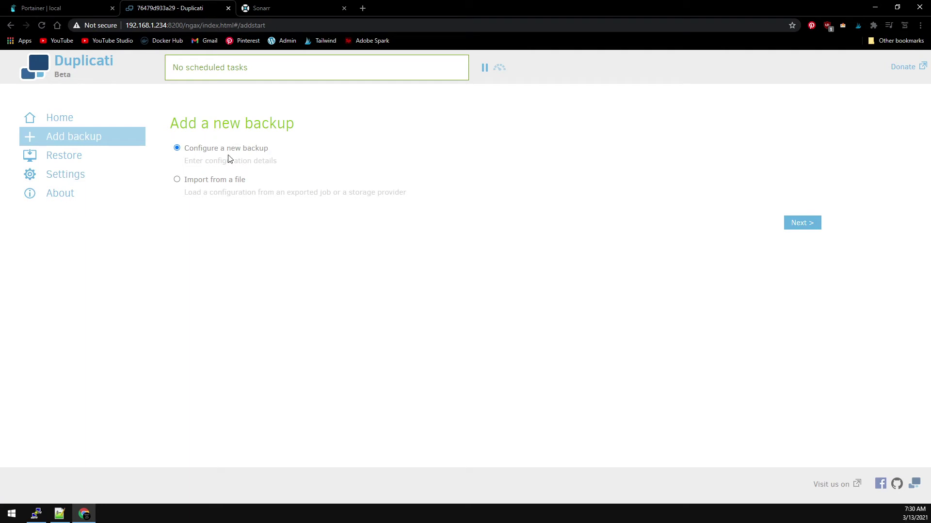
Step: Name the backup 'Backup', set Encryption to No encryption, and continue to the destination step
left_click(793, 228)
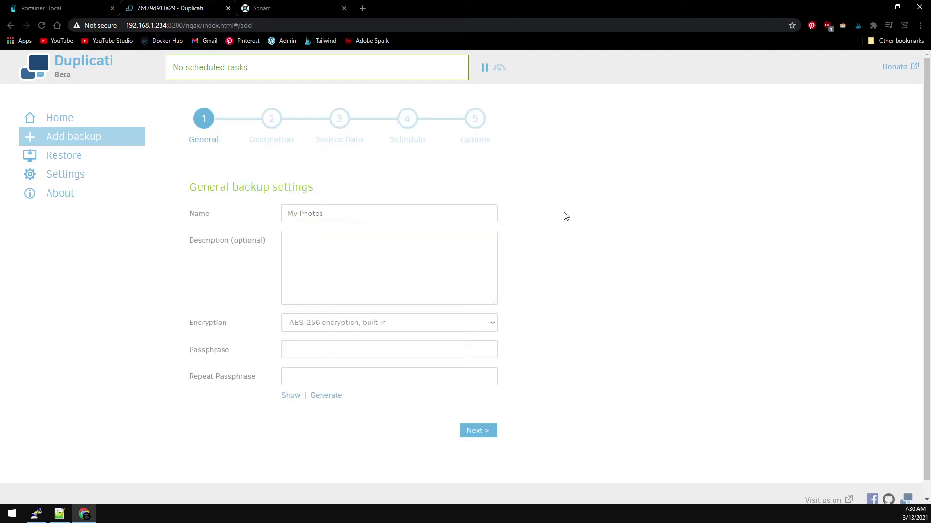
left_click(383, 212)
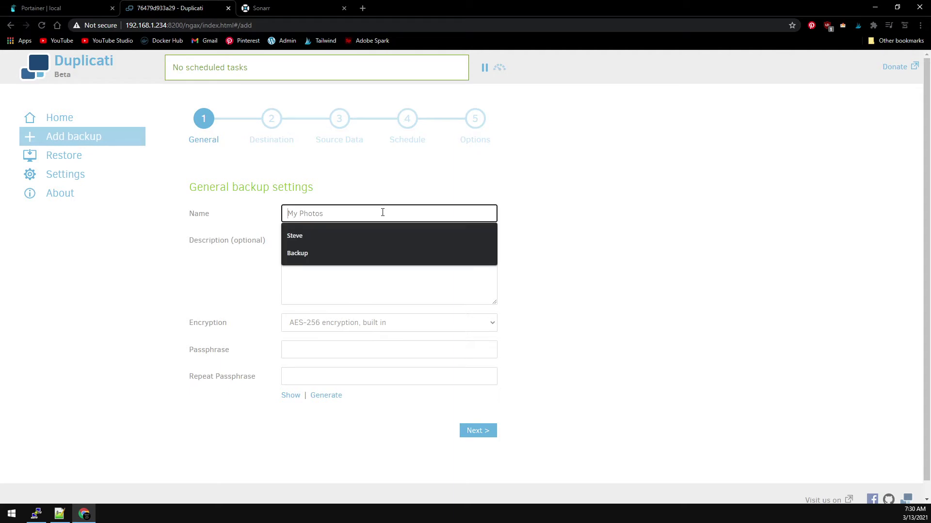
type("Backup")
left_click(236, 262)
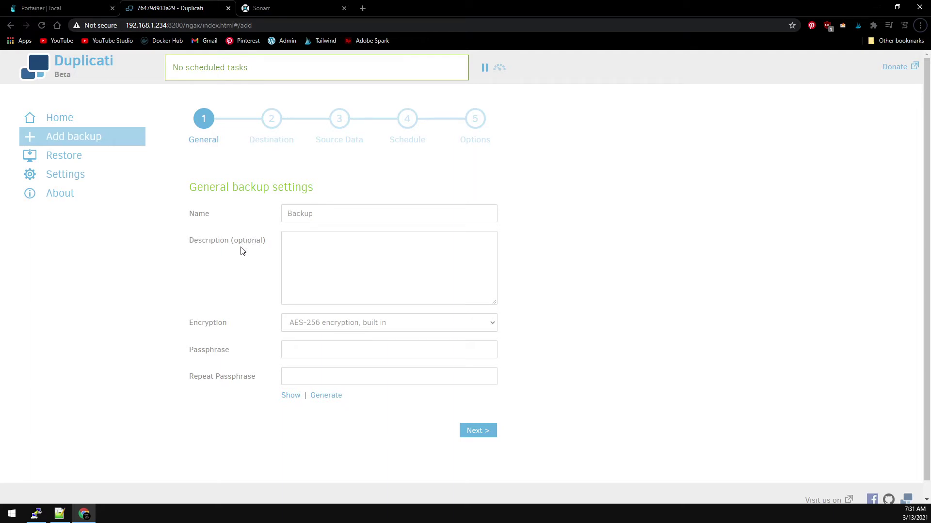
left_click(367, 326)
left_click(370, 337)
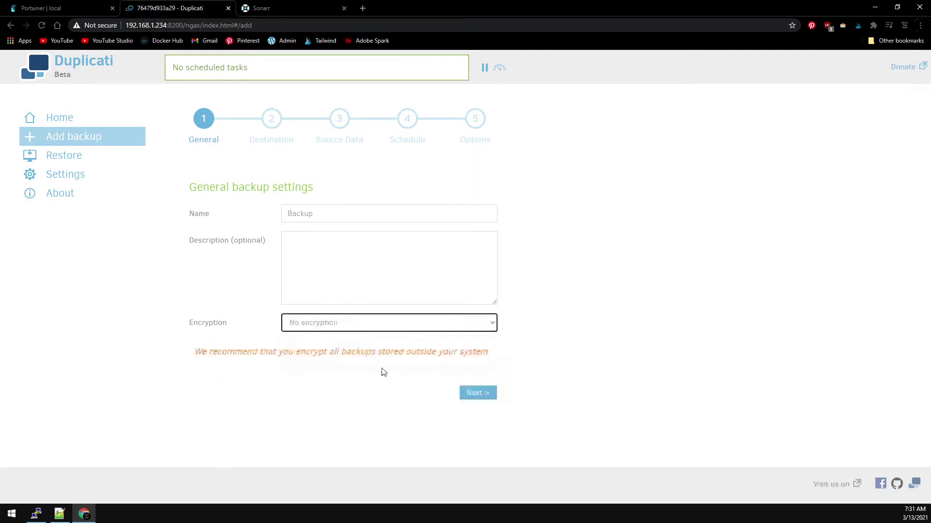
left_click(482, 394)
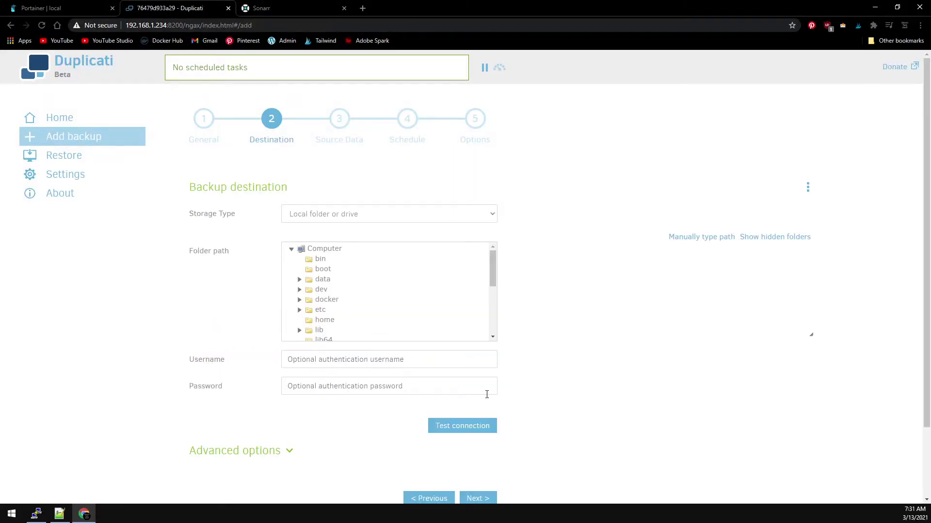
Step: Set the storage type to Google Drive and enter 'docker' as the path on server
left_click(351, 220)
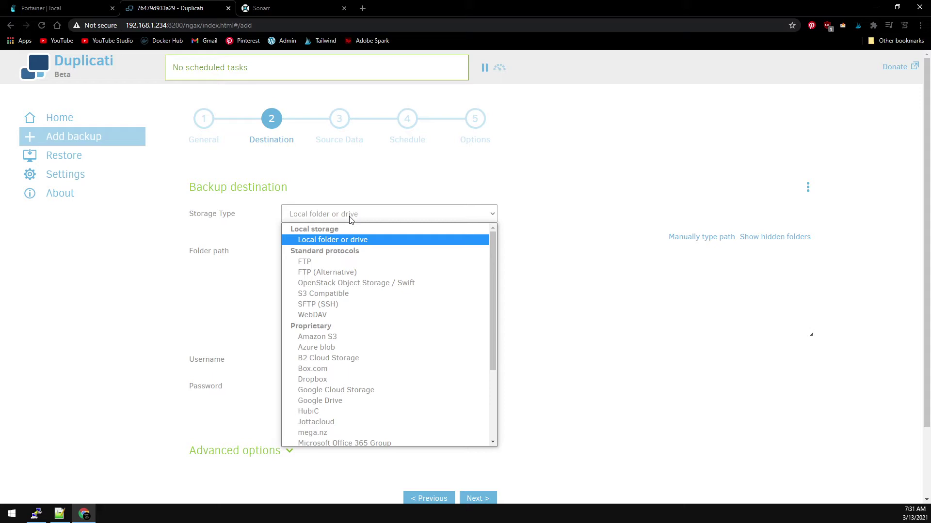
left_click(387, 401)
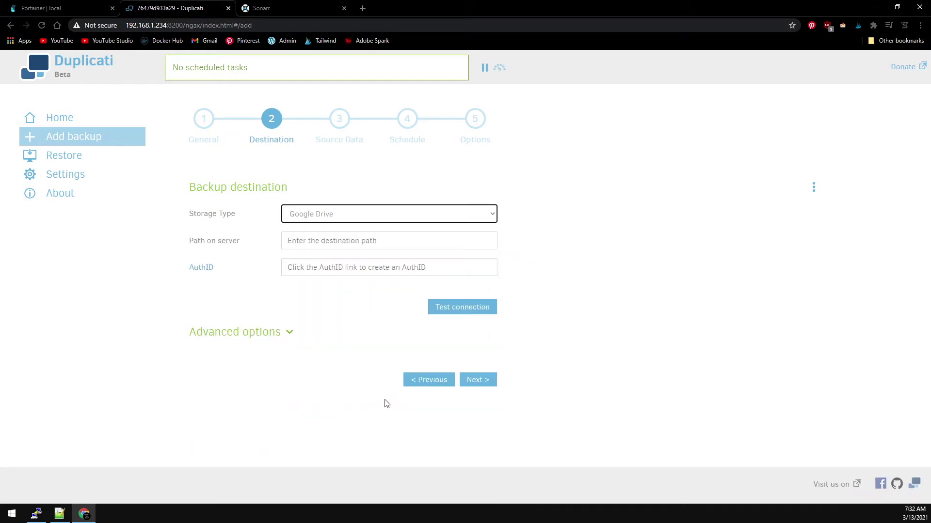
left_click(488, 310)
left_click(309, 238)
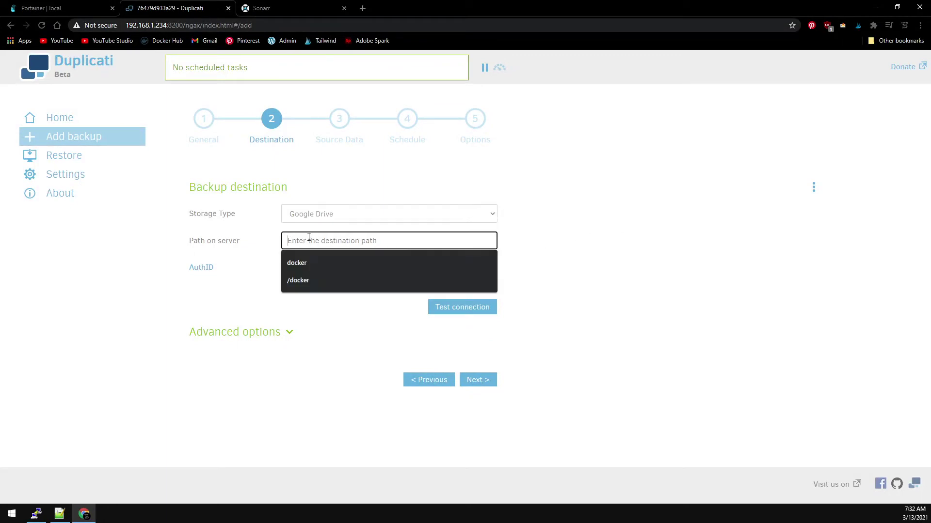
type("docker")
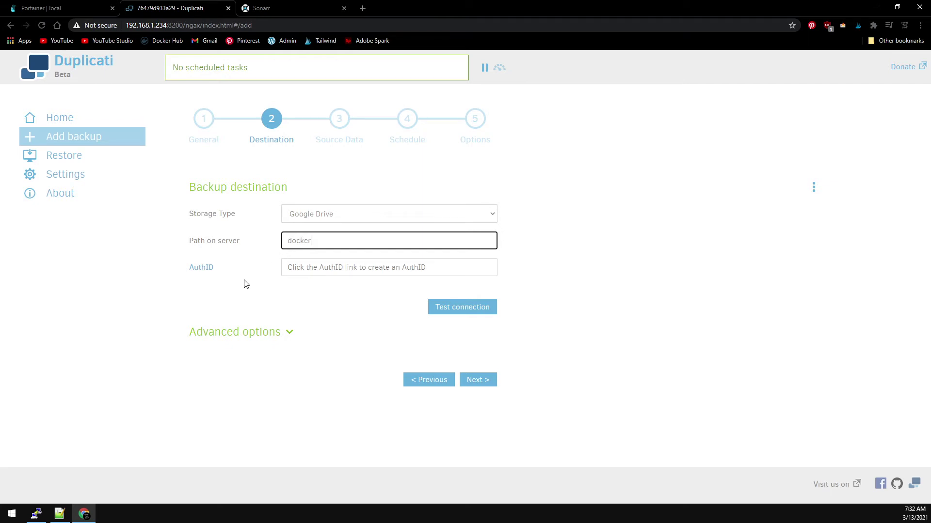
Step: Fill the AuthID via Google Drive (limited) login, choosing the account and allowing access
left_click(203, 272)
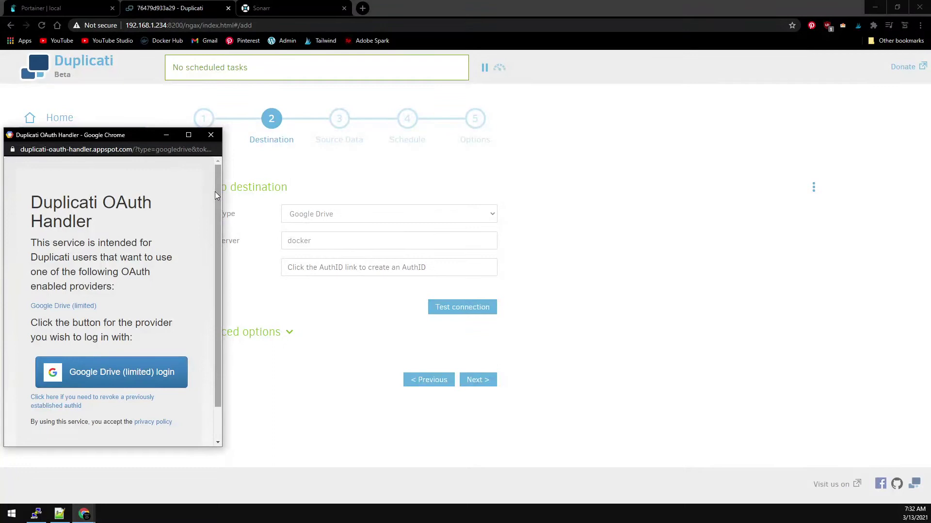
left_click(109, 370)
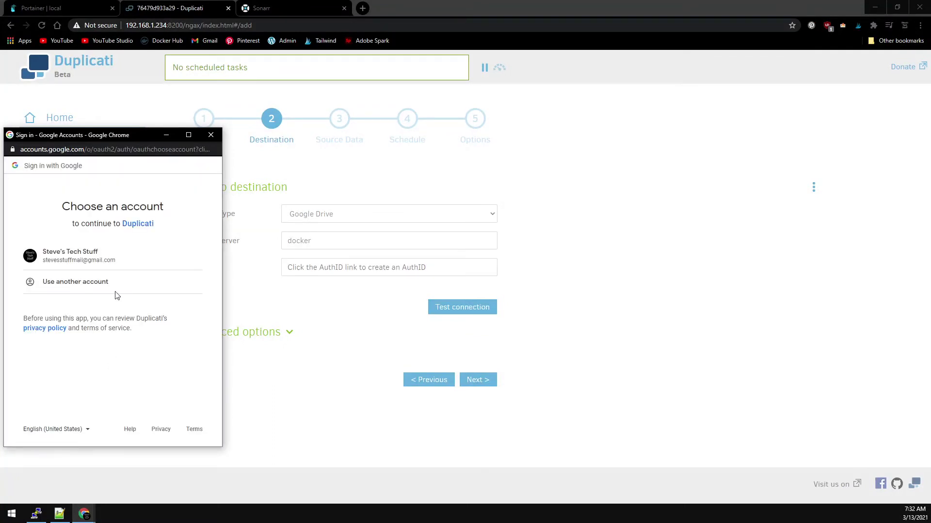
left_click(107, 255)
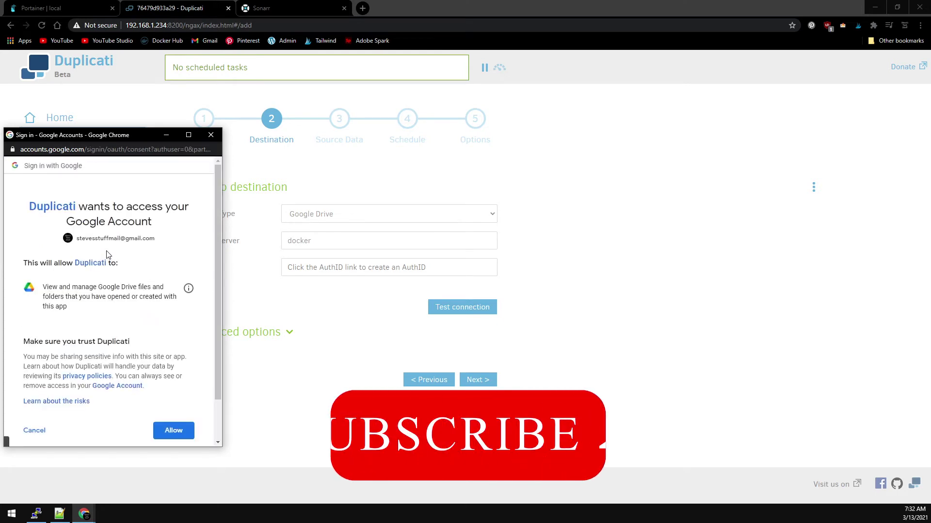
left_click(164, 429)
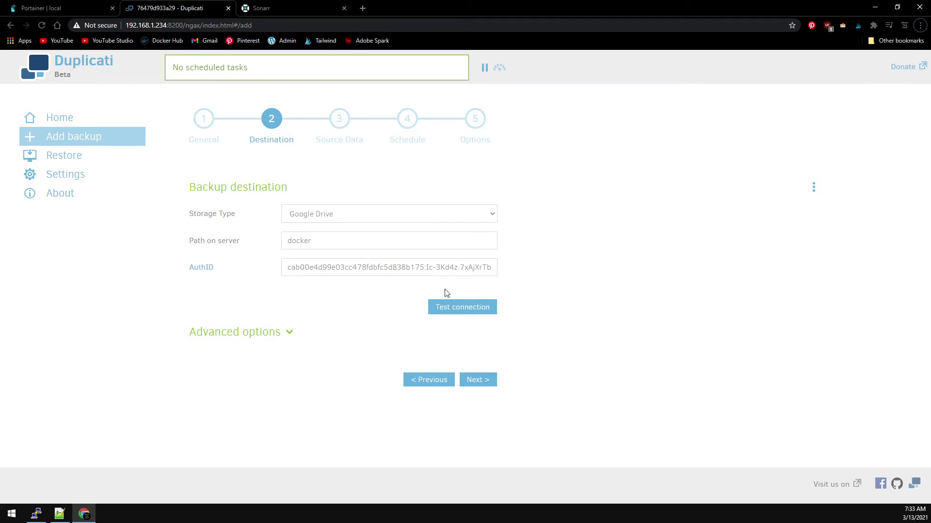
Step: Test the Google Drive connection, create the missing docker folder, and proceed to Source Data
left_click(454, 314)
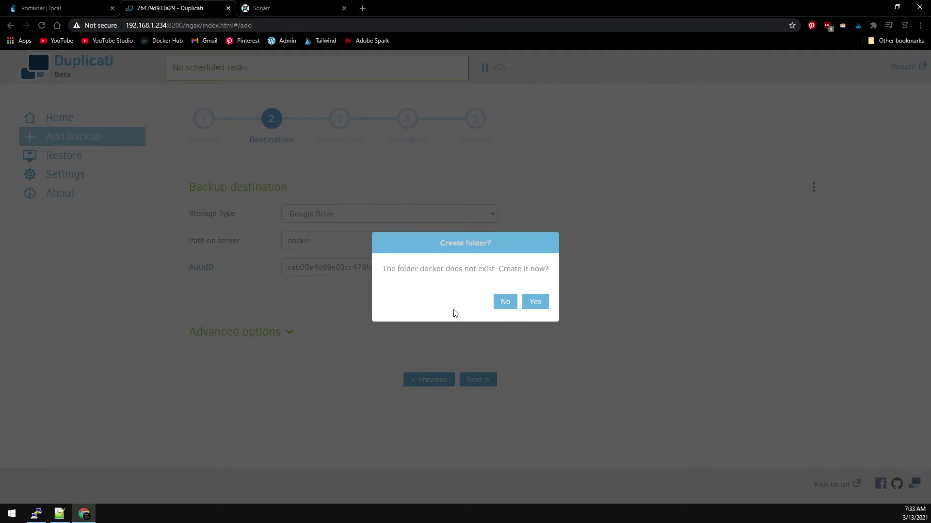
left_click(532, 308)
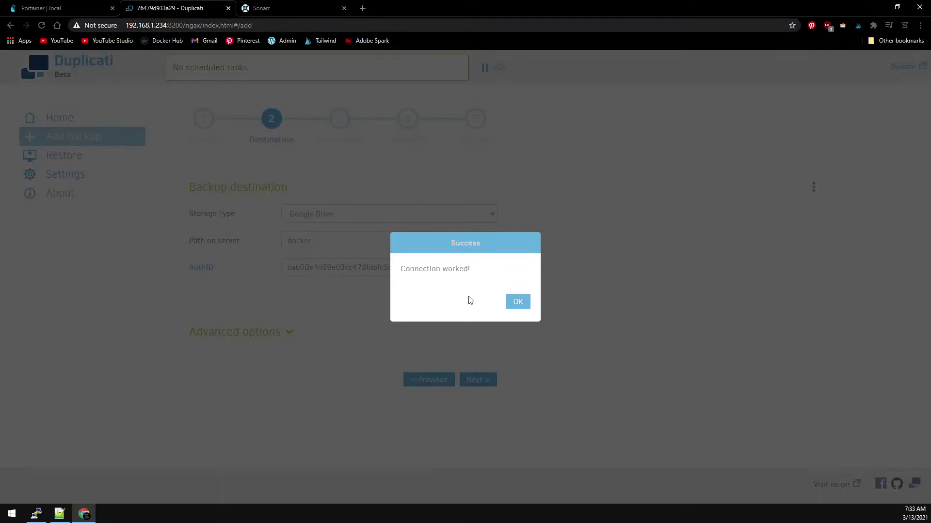
left_click(519, 305)
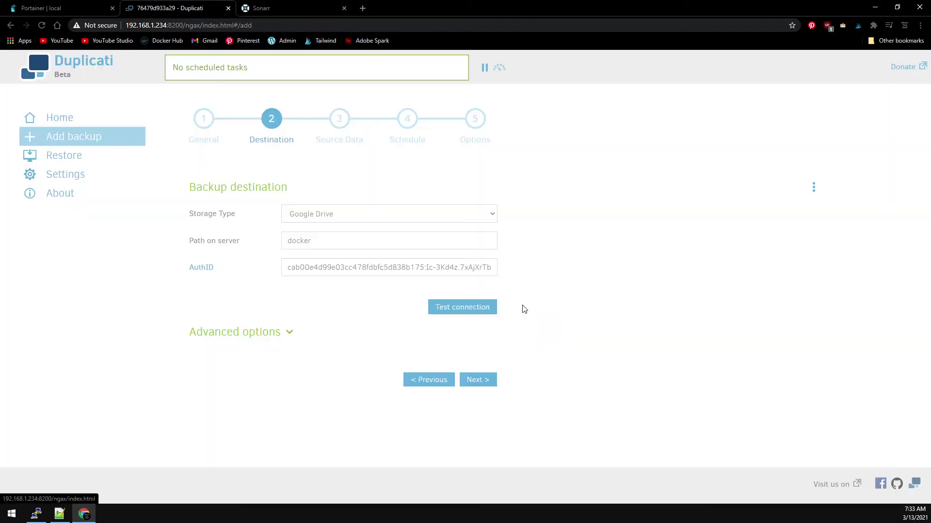
left_click(491, 384)
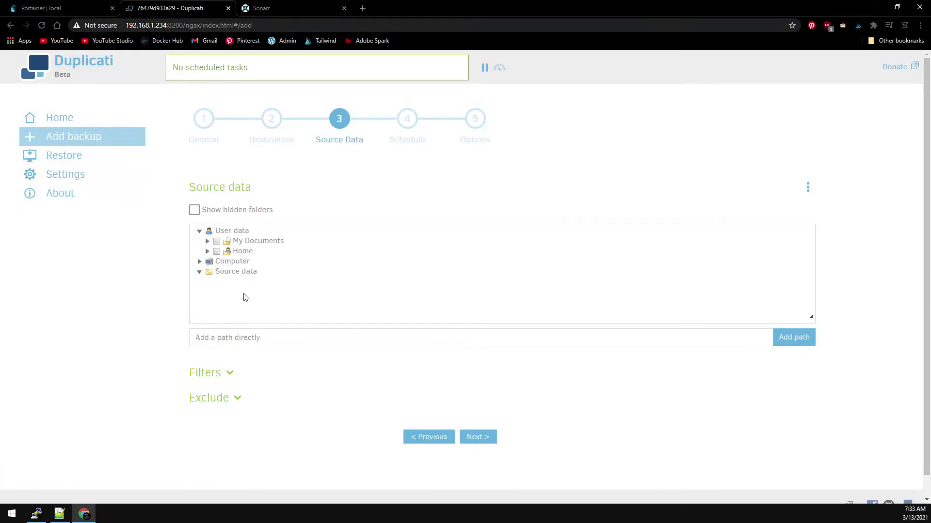
Step: Expand docker > sonarr in the Source data tree and tick the config folder
scroll(187, 293, "down", 1)
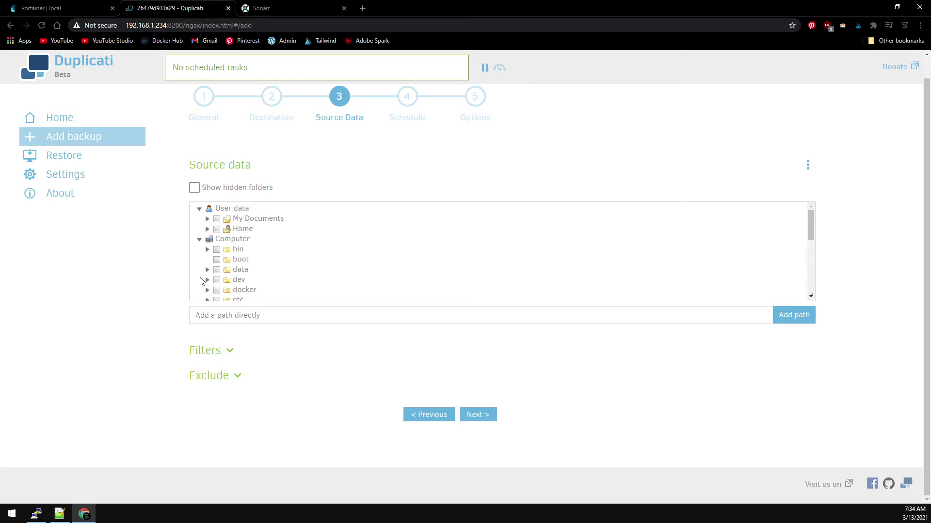
left_click(207, 290)
scroll(209, 286, "down", 1)
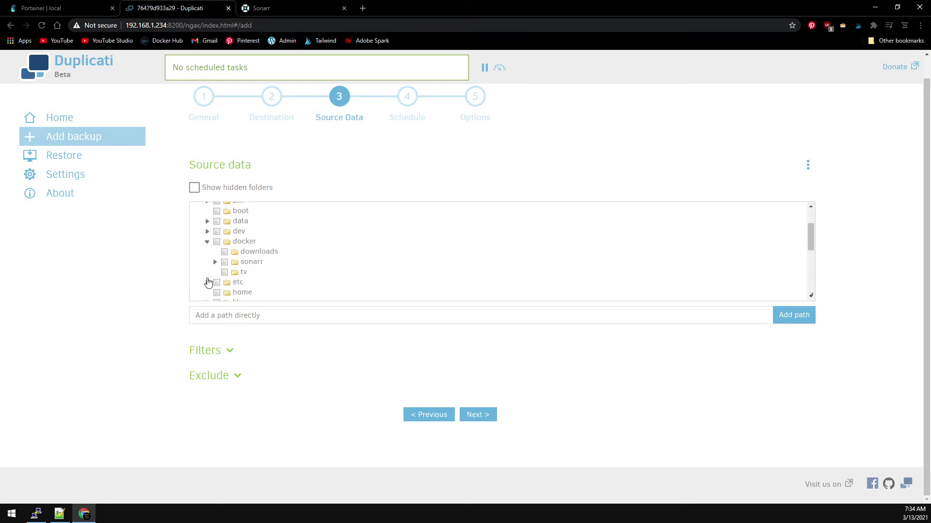
left_click(215, 261)
left_click(232, 272)
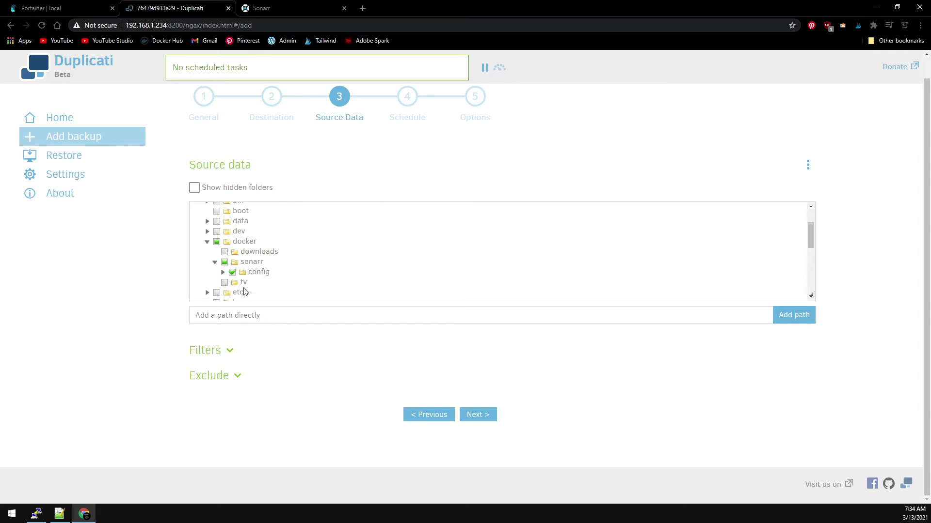
Step: Keep the daily schedule and try age-based retention measured in Days
left_click(485, 416)
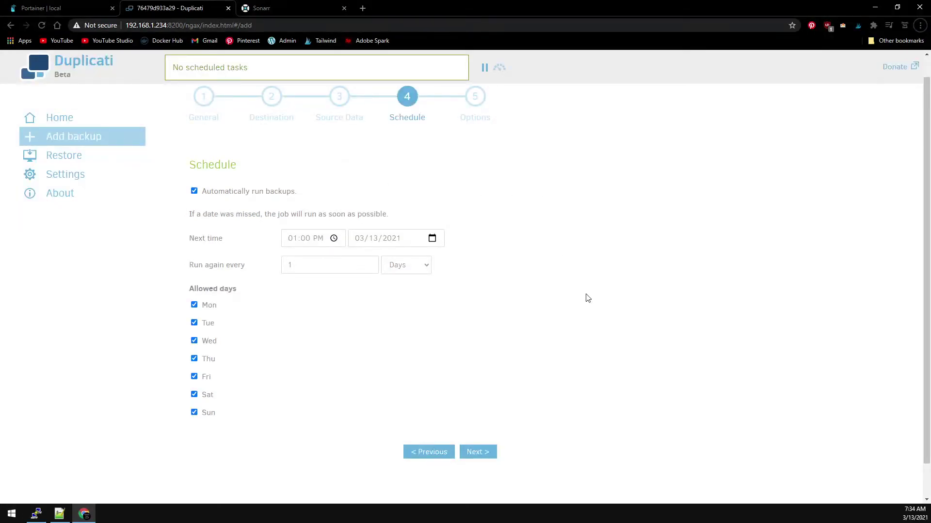
left_click(477, 454)
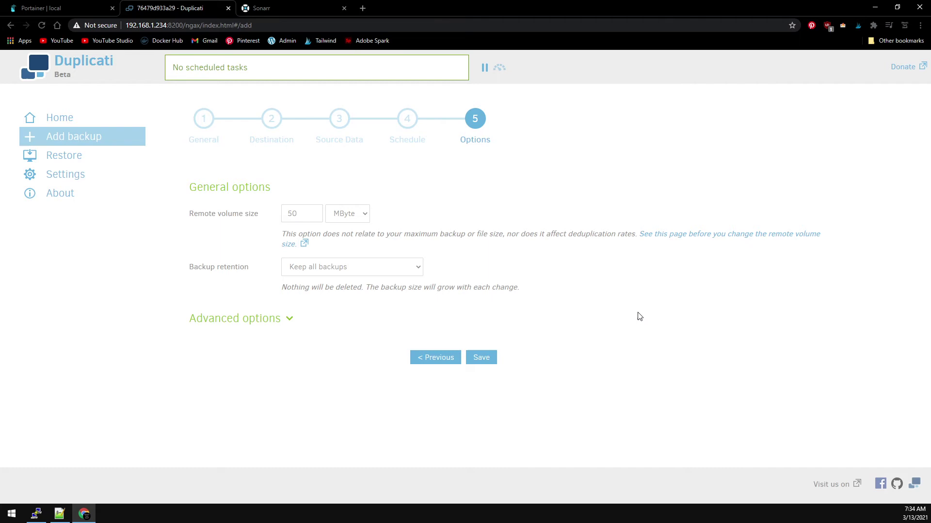
left_click(352, 267)
left_click(354, 294)
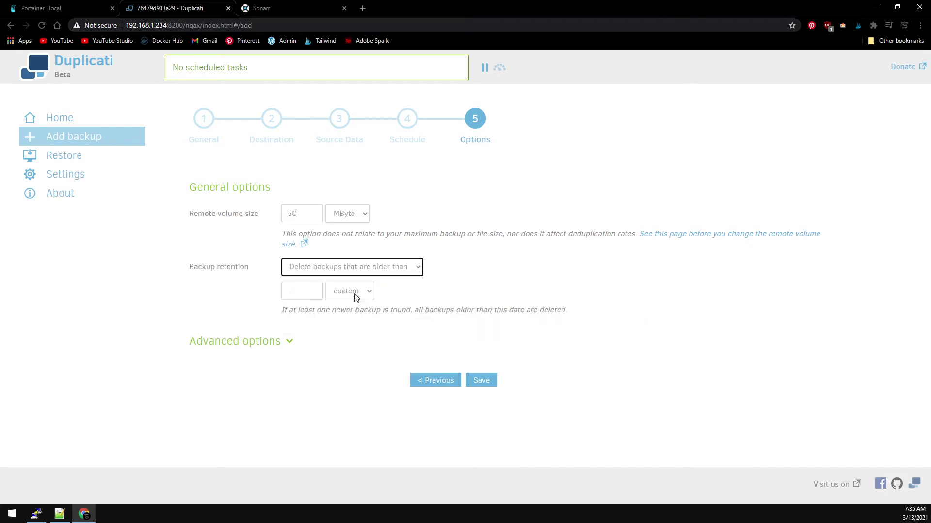
left_click(355, 293)
left_click(354, 307)
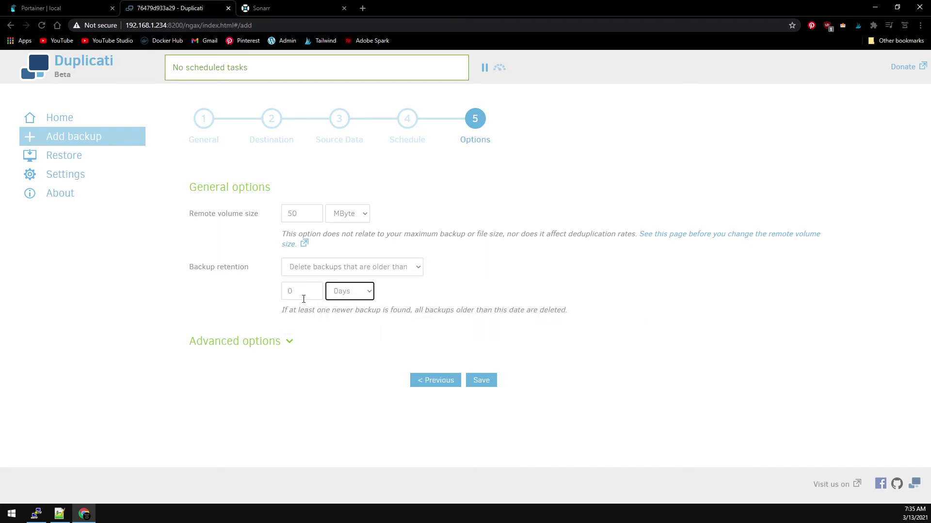
Step: Switch retention to keep a specific number of backups, 2, and save the job
left_click(349, 292)
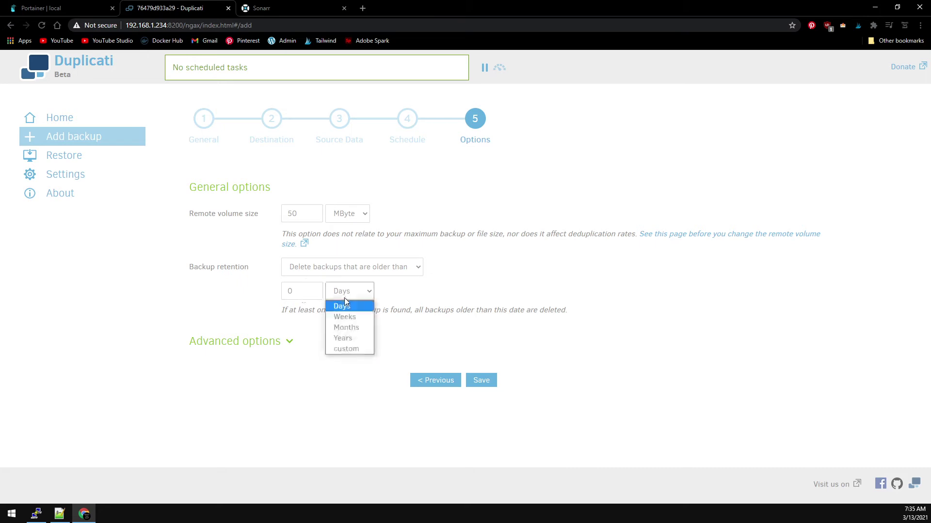
left_click(317, 270)
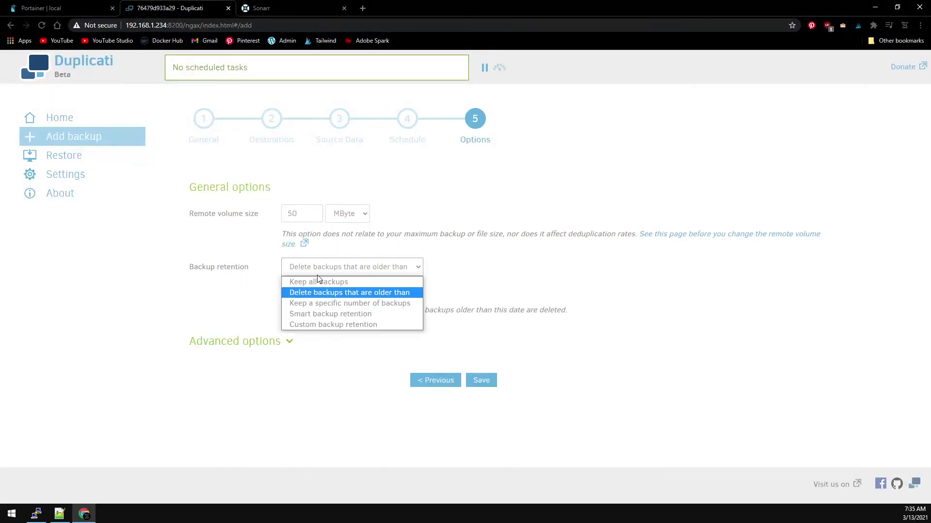
left_click(320, 304)
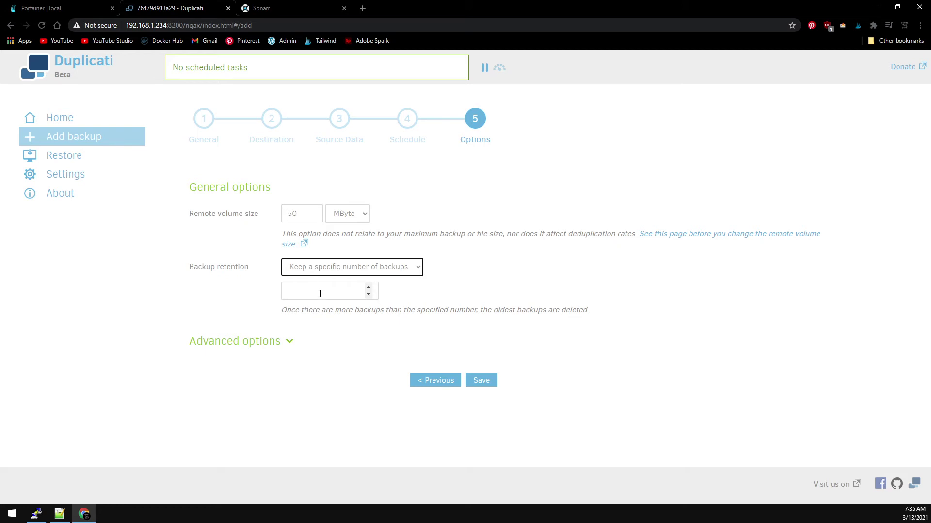
left_click(320, 293)
type("2")
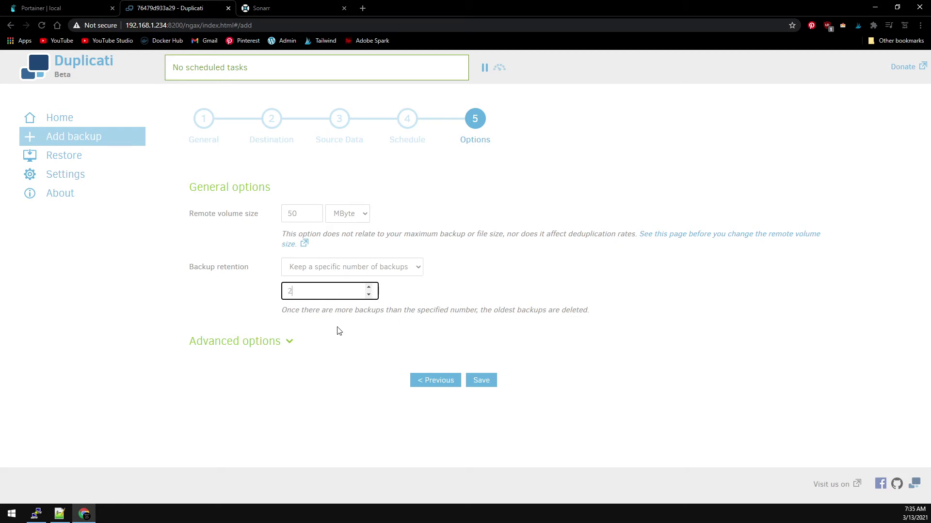
left_click(485, 382)
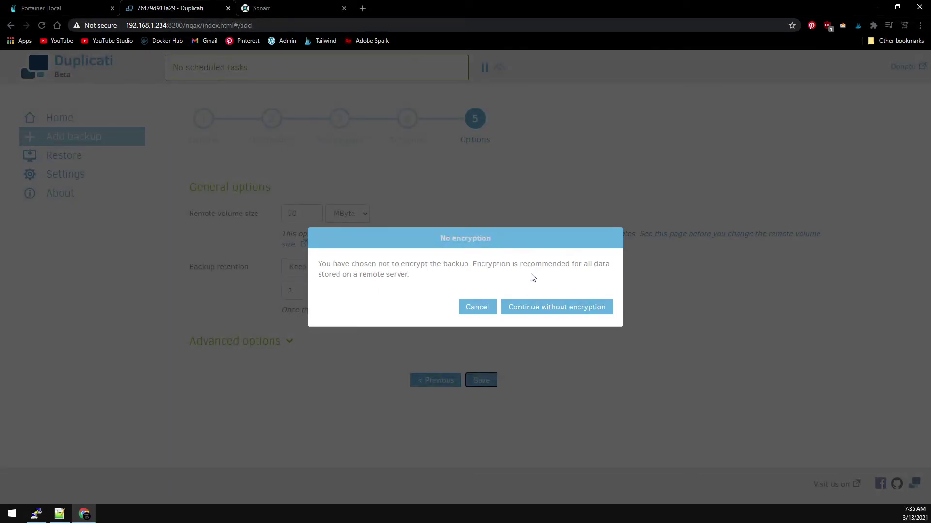
Step: Continue without encryption and run the new Backup job now
left_click(553, 309)
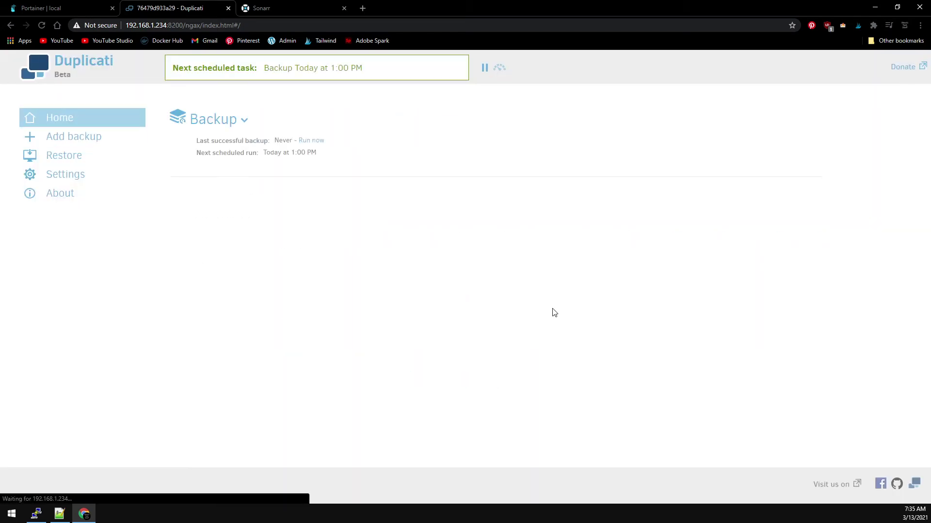
left_click(304, 140)
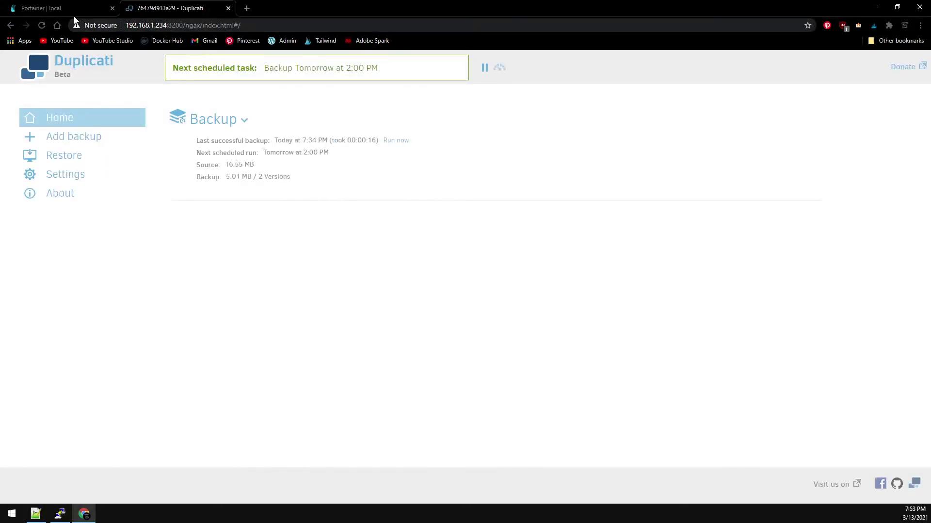
Step: Remove the sonarr container together with its non-persistent volumes
left_click(70, 12)
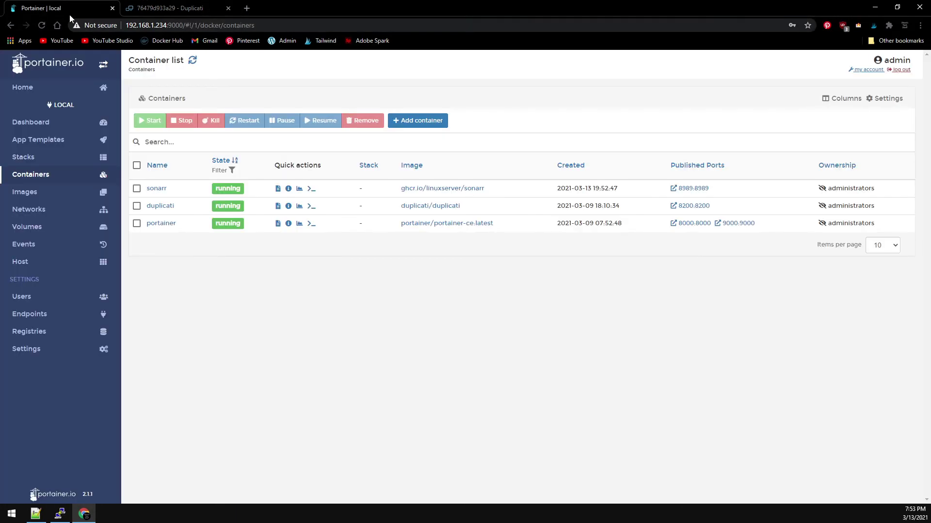
left_click(137, 188)
left_click(362, 121)
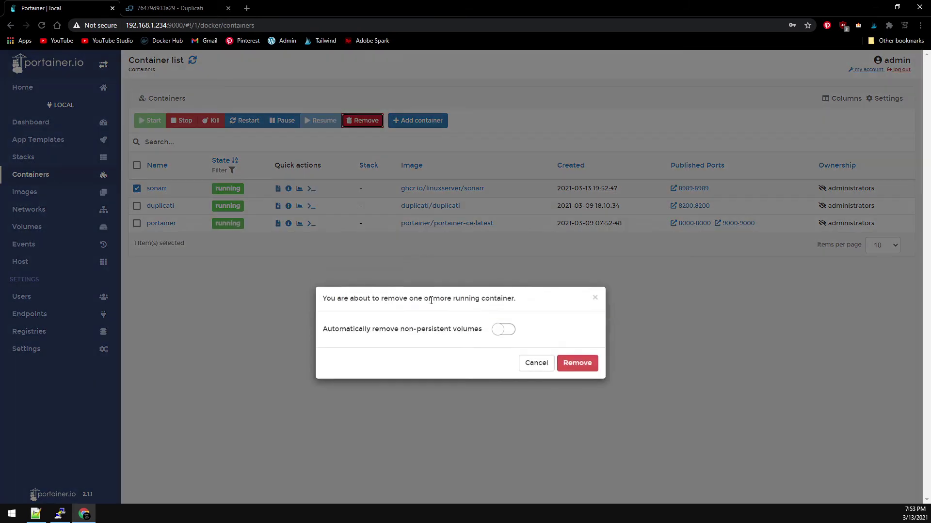
left_click(502, 330)
left_click(588, 365)
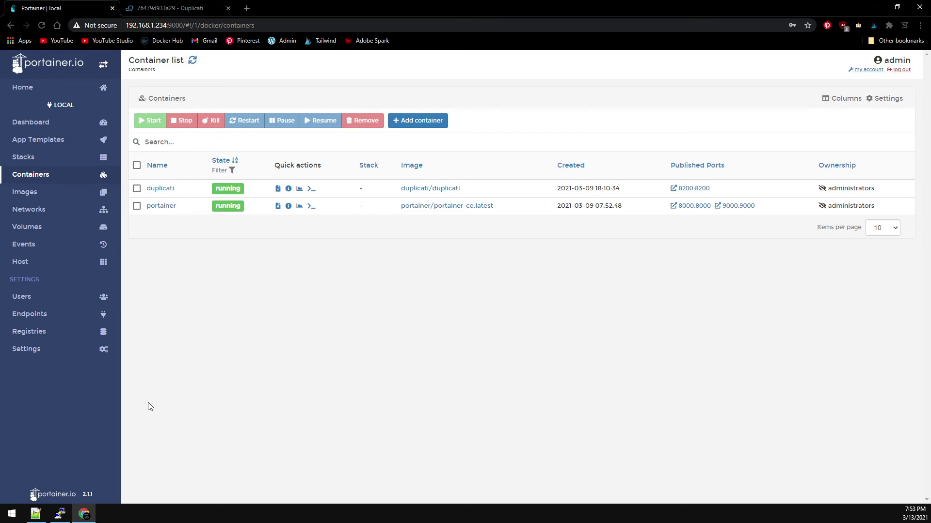
Step: Delete the sonarr folder with sudo rm -R sonarr/, listing the directory before and after
left_click(60, 514)
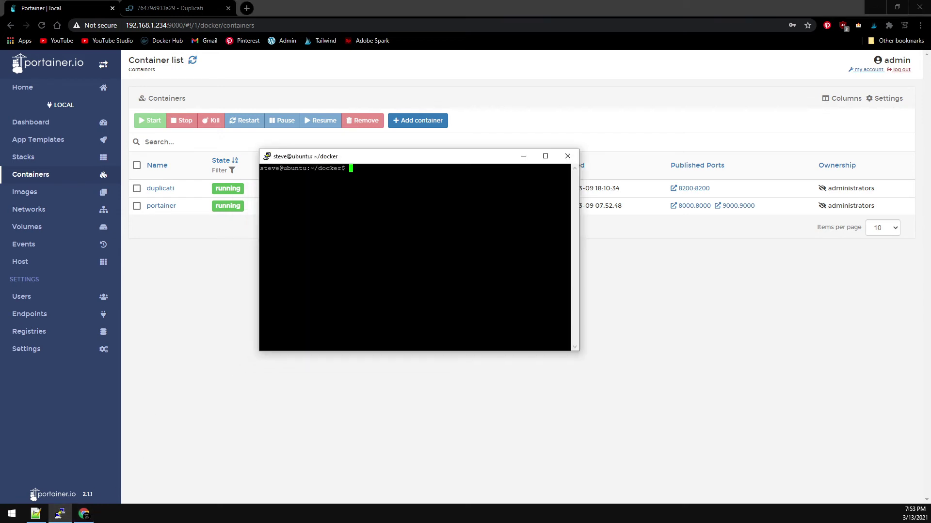
type("ls")
key("Return")
type("sudo rm -R sonarr/")
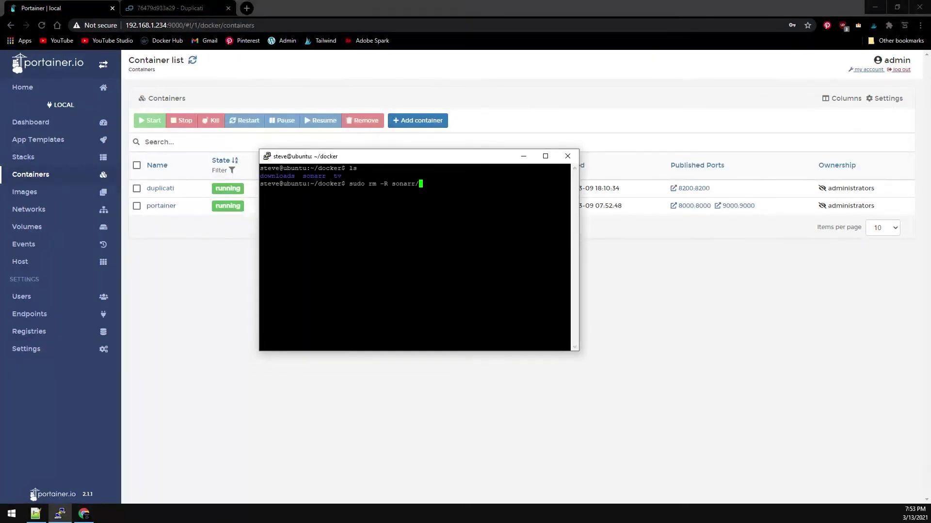
key("Return")
type("ls")
key("Return")
type("~")
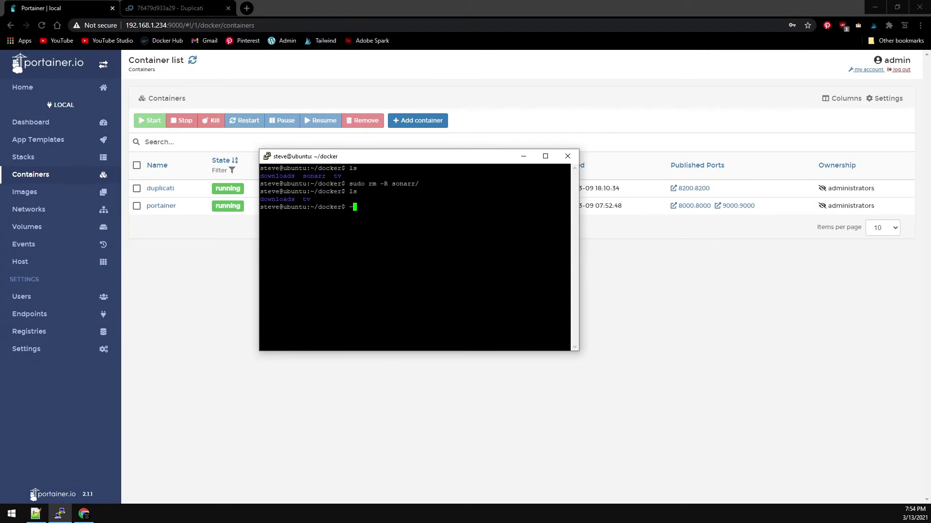
key("alt+Tab")
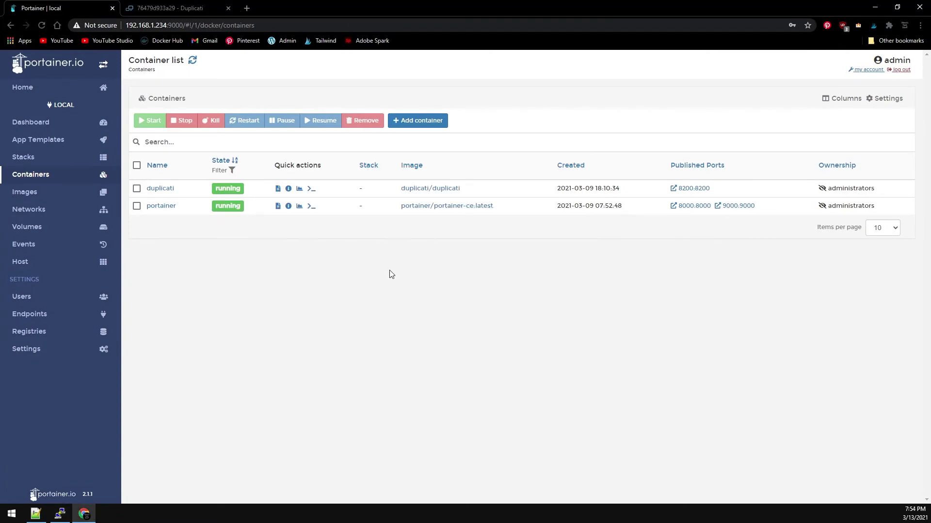
Step: Paste the saved sonarr docker run command from Notepad++ into PuTTY and execute it
left_click(35, 514)
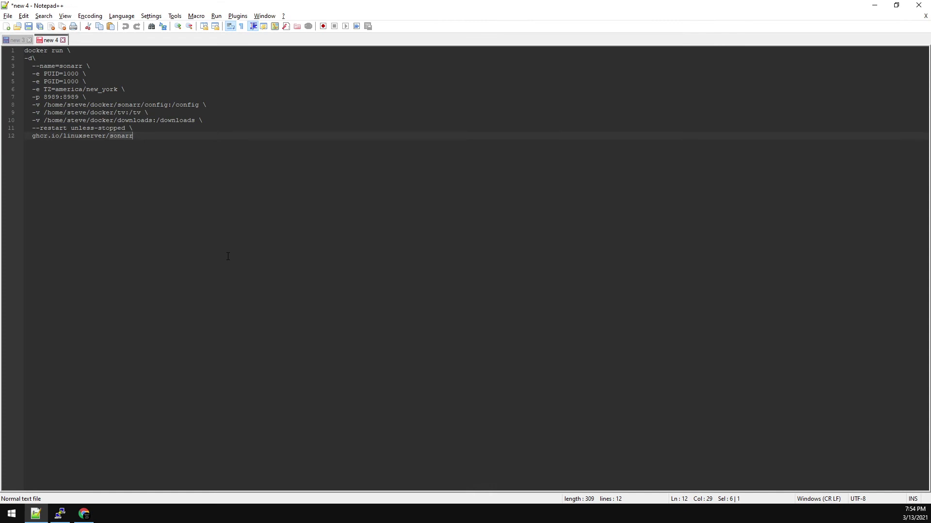
key("ctrl+a")
key("alt+Tab")
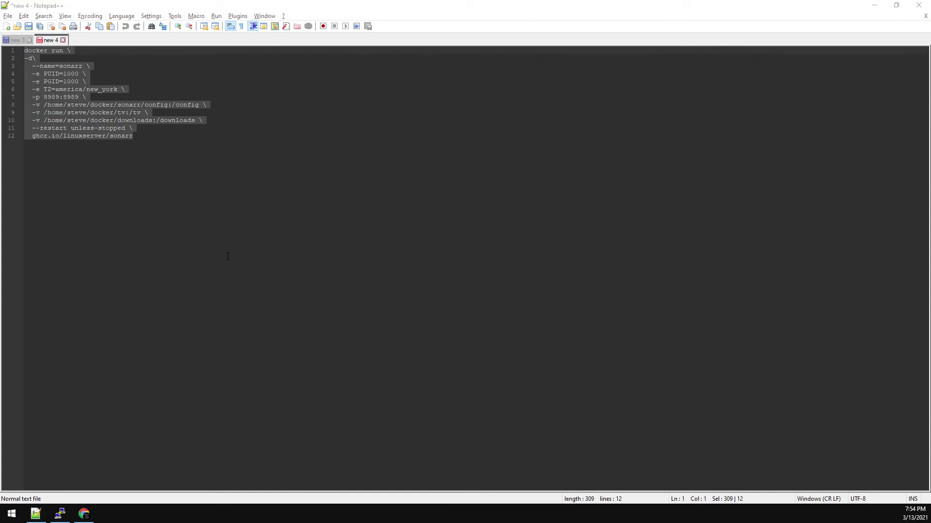
type("docker run \\ -d\\   --name=sonarr \\   -e PUID=1000 \\   -e PGID=1000 \\   -e TZ=america/new_york \\   -p 8989:8989 \\   -v /home/steve/docker/sonarr/config:/config \\   -v /home/steve/docker/tv:/tv \\   -v /home/steve/docker/downloads:/downloads \\   --restart unless-stopped \\   ghcr.io/linuxserver/sonarr")
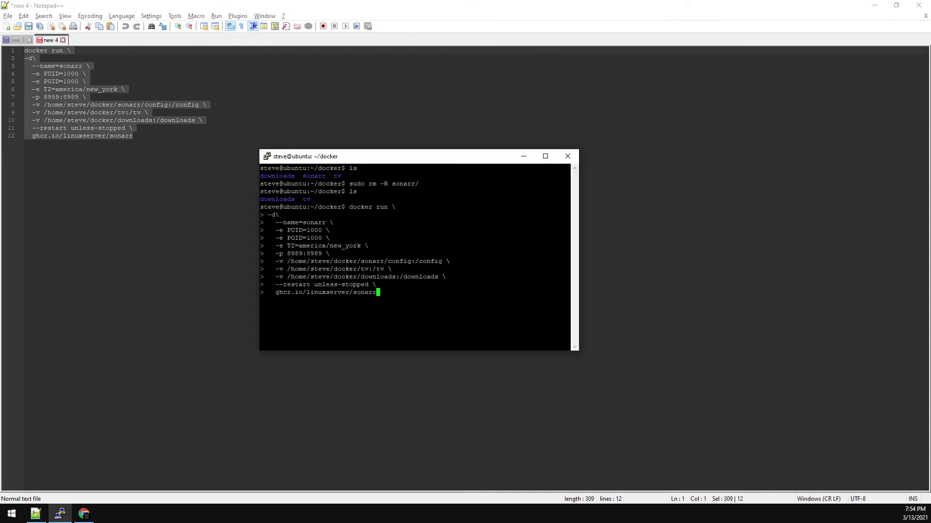
key("Return")
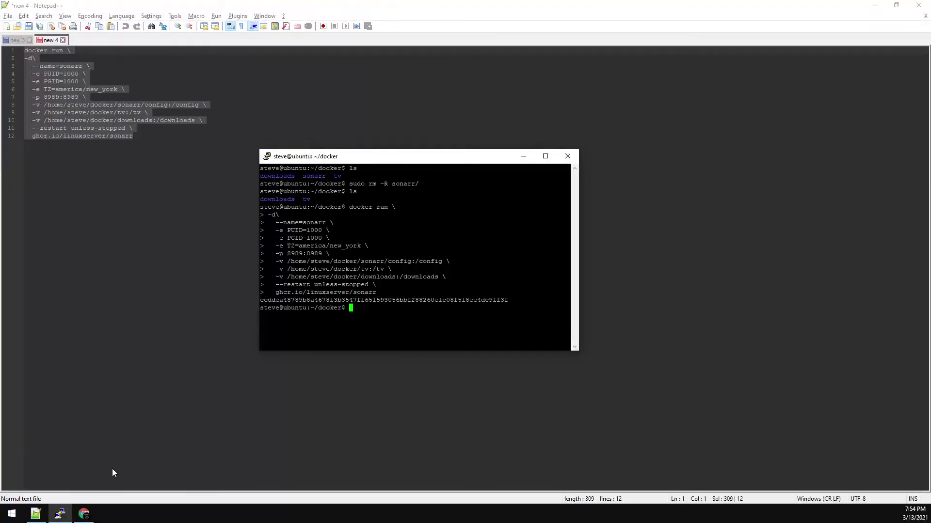
left_click(84, 514)
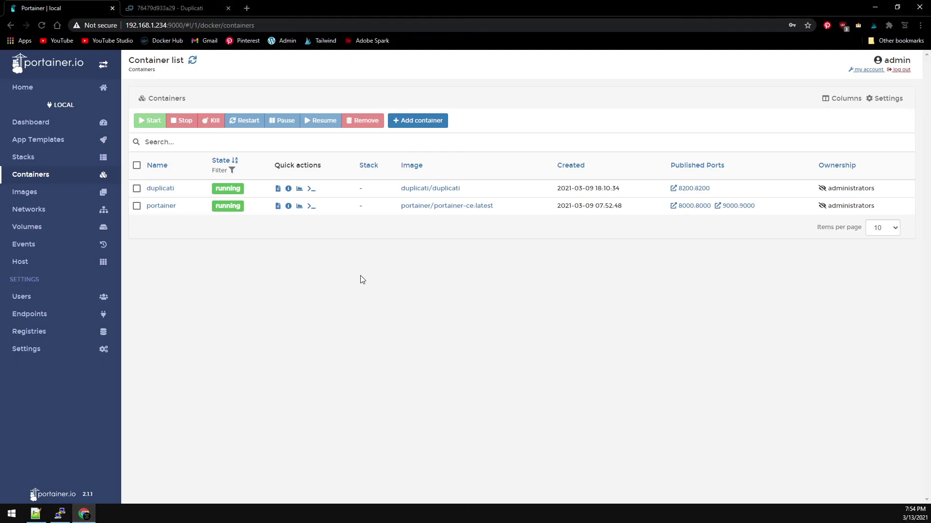
Step: Refresh the container list and check the new sonarr web page on port 8989 shows an empty library
left_click(195, 63)
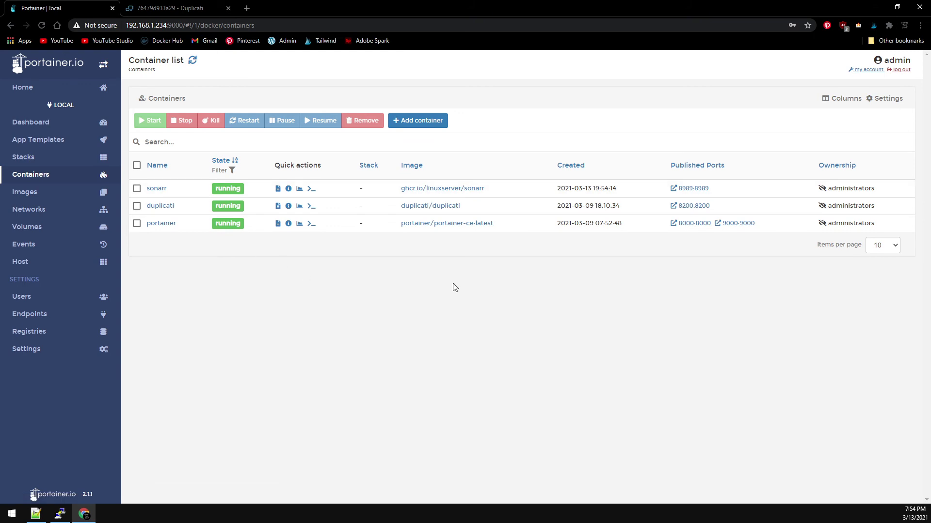
left_click(691, 189)
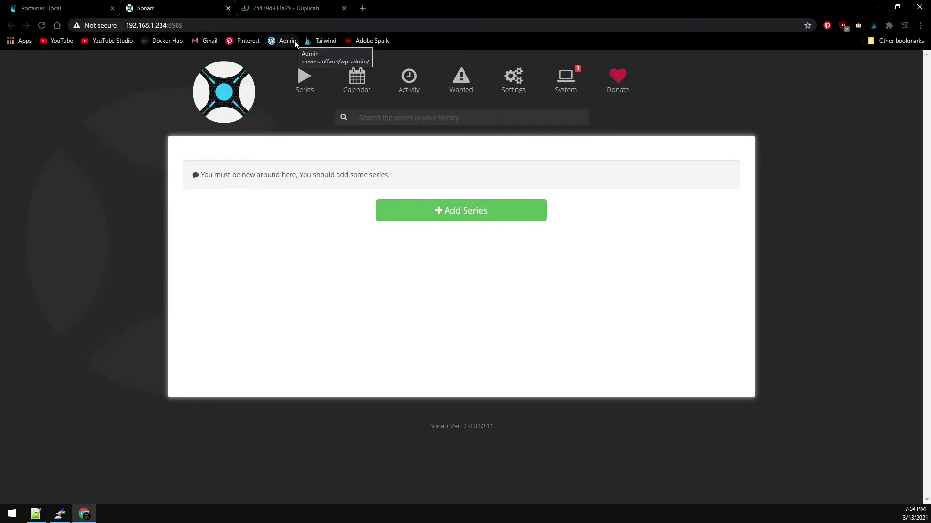
left_click(79, 13)
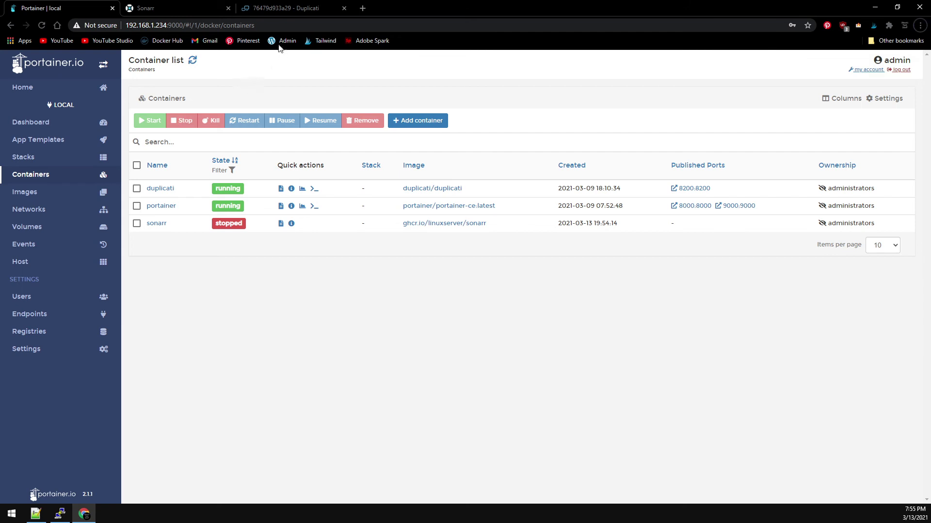
Step: Start a direct restore from backup files with Google Drive as the storage type
left_click(272, 8)
left_click(70, 155)
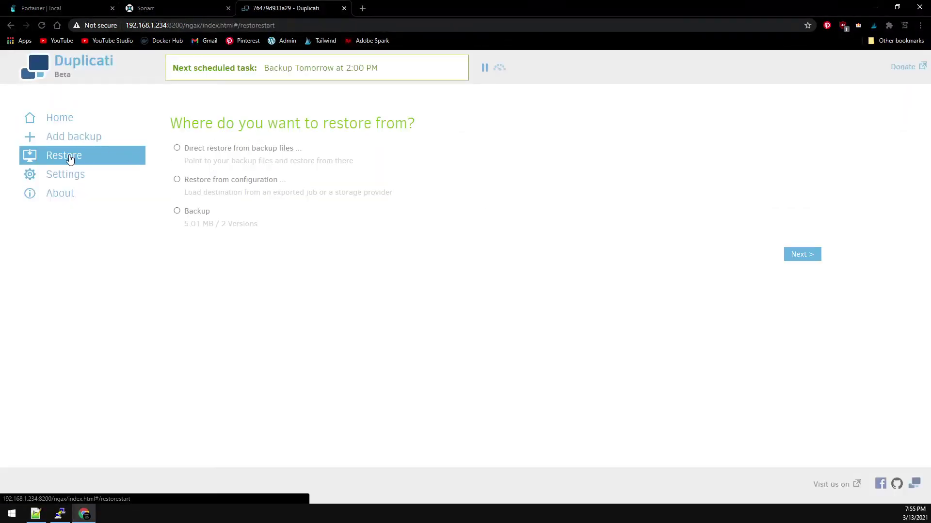
left_click(178, 150)
left_click(787, 256)
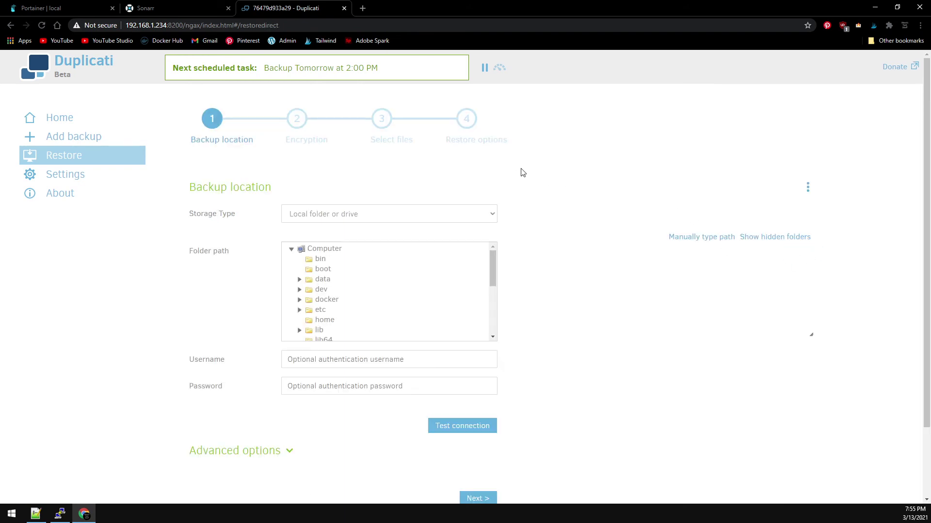
left_click(373, 214)
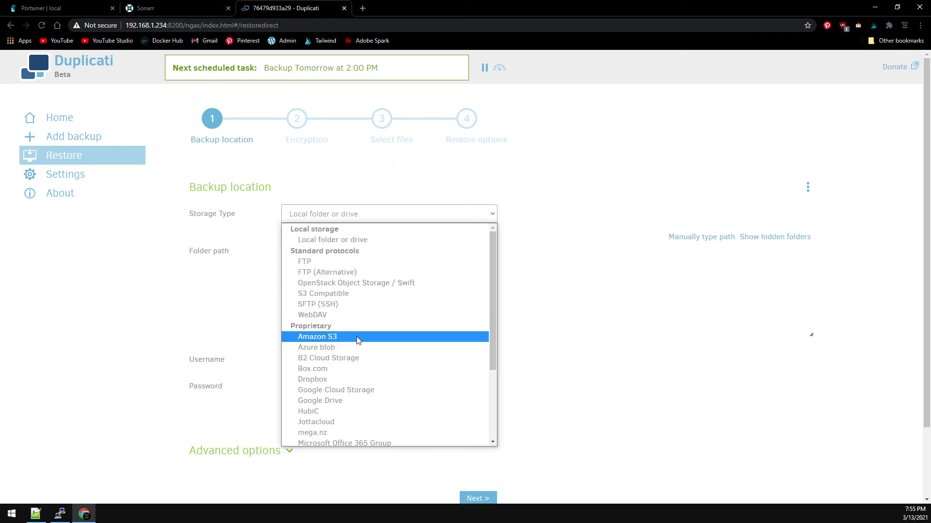
left_click(355, 400)
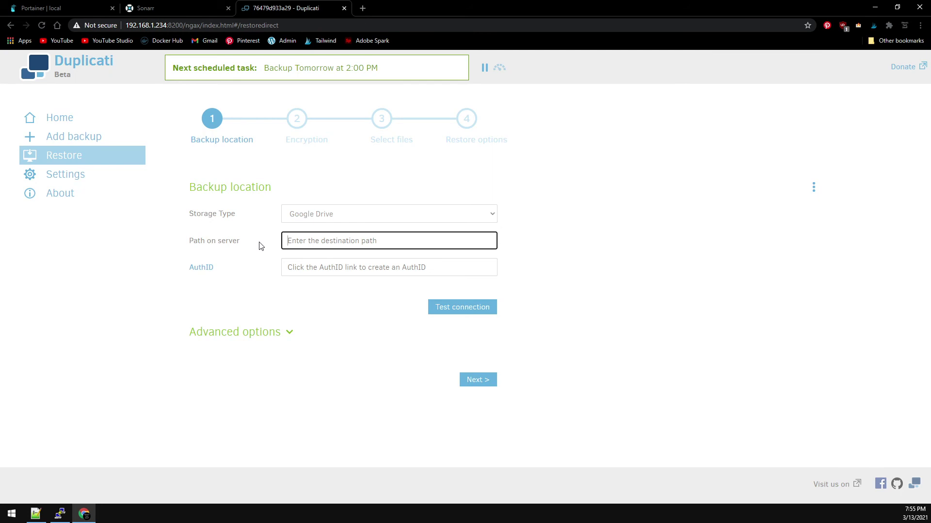
Step: Enter docker as the path, generate a Google Drive AuthID, and test the connection successfully
left_click(322, 239)
type("docker")
key("Tab")
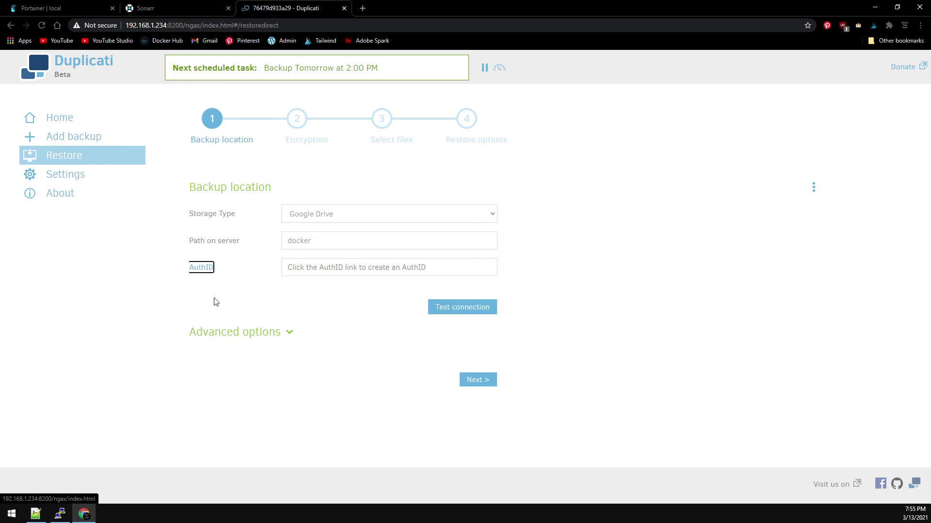
left_click(201, 270)
left_click(111, 372)
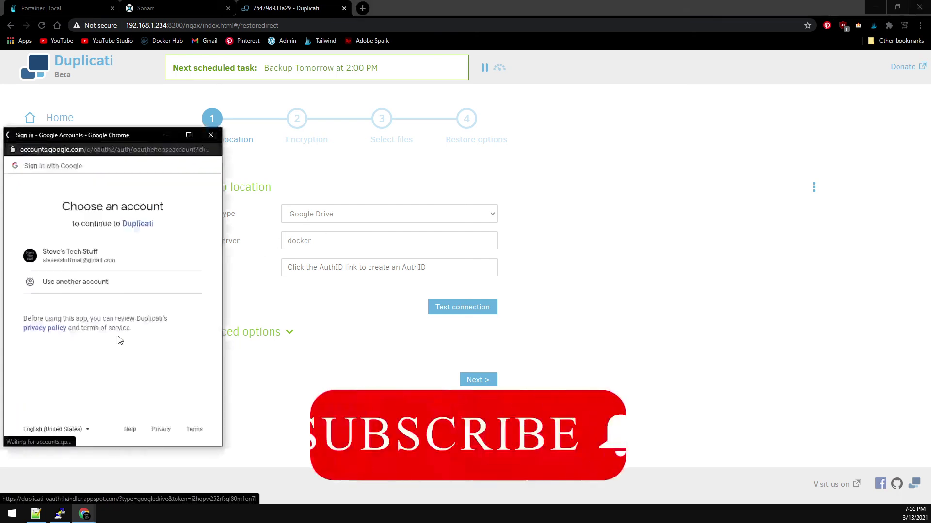
left_click(62, 245)
left_click(173, 430)
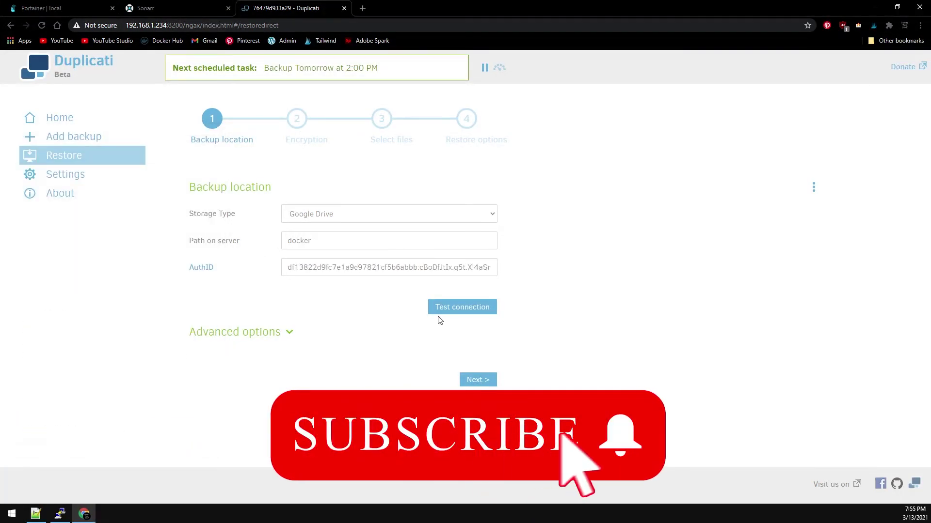
left_click(460, 311)
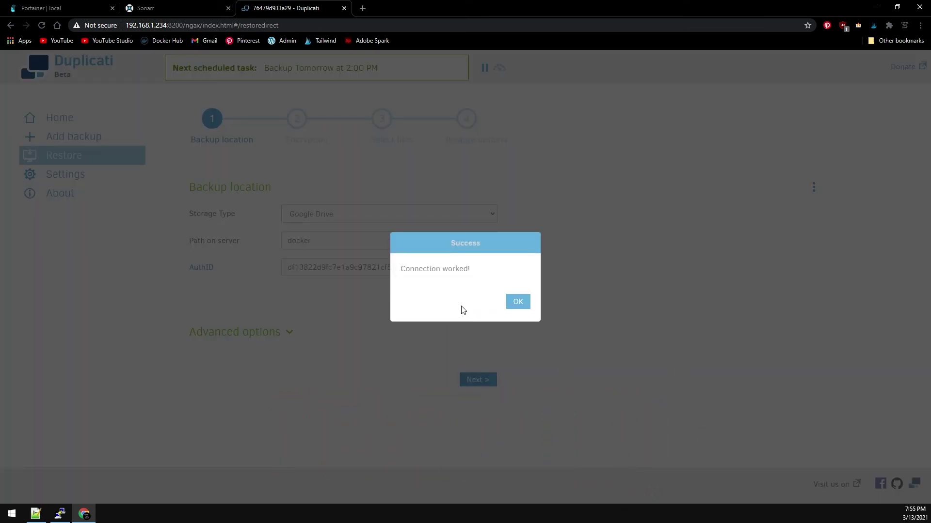
left_click(517, 303)
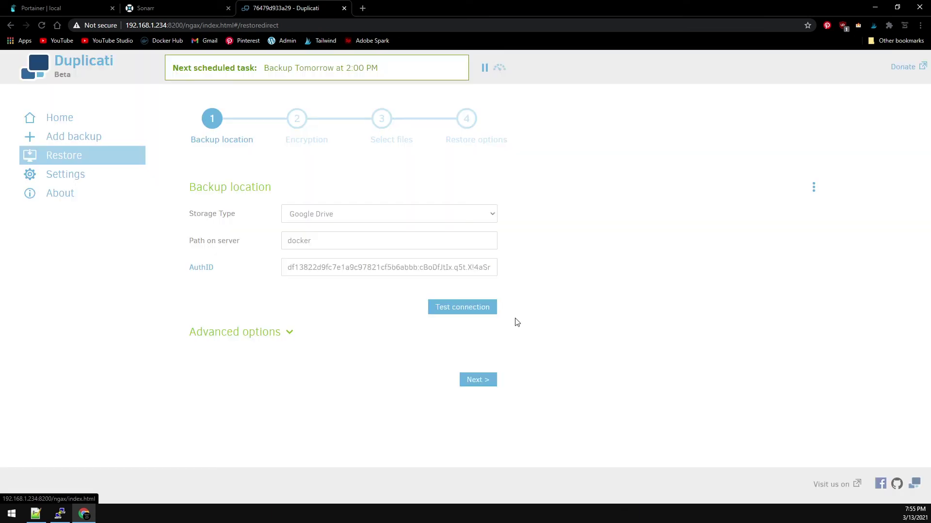
Step: Restore all of /docker/sonarr/config/ to its original location, overwriting existing files
left_click(486, 381)
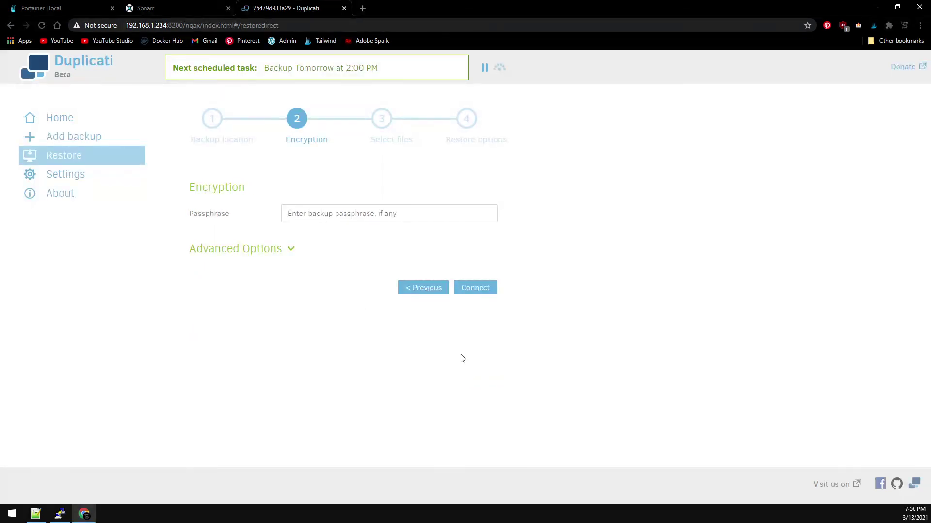
left_click(476, 291)
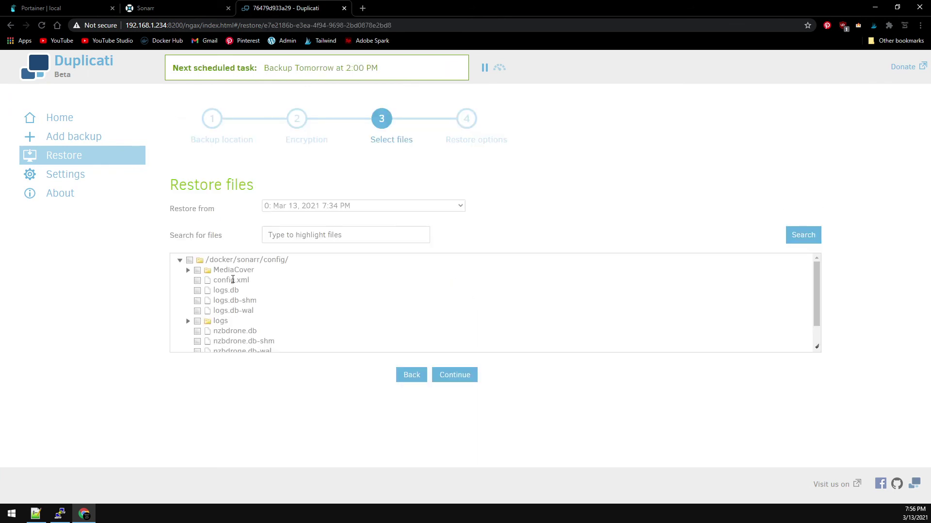
left_click(190, 261)
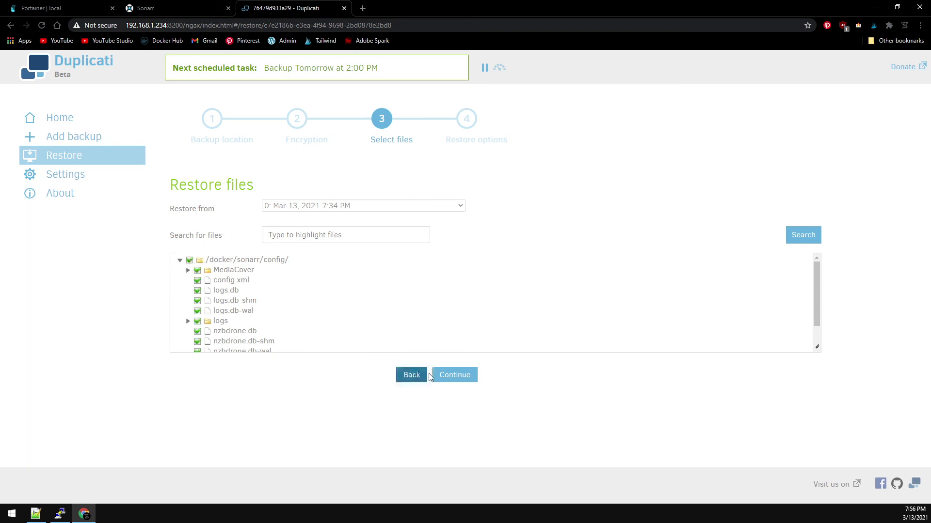
left_click(451, 374)
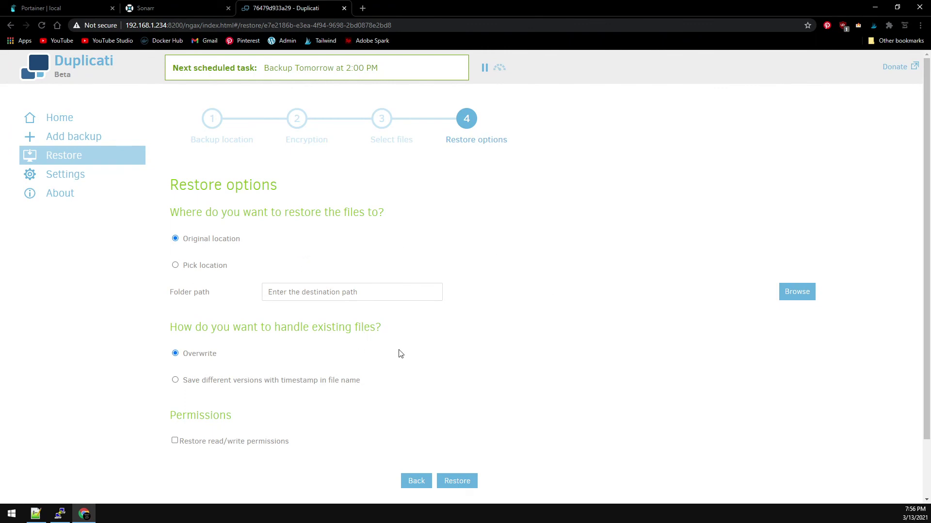
left_click(469, 481)
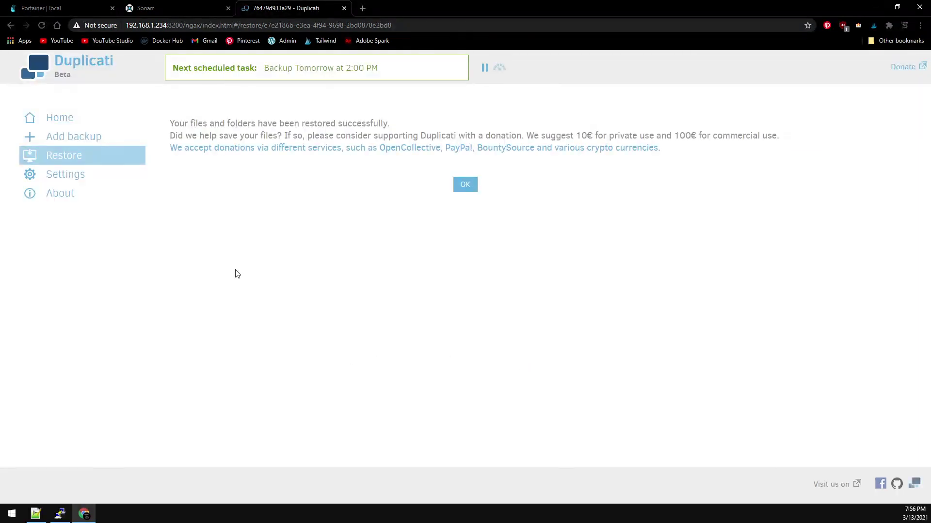
Step: Start the stopped sonarr container again in Portainer
left_click(62, 10)
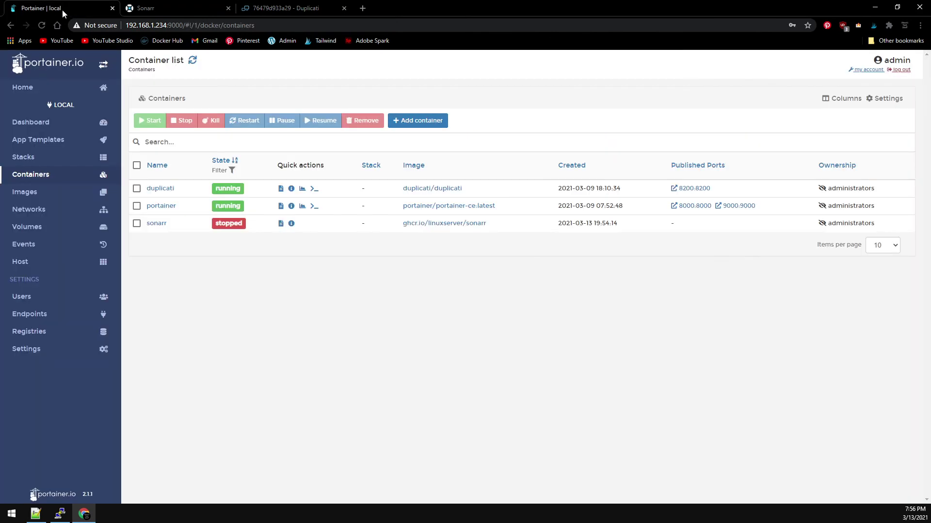
left_click(137, 224)
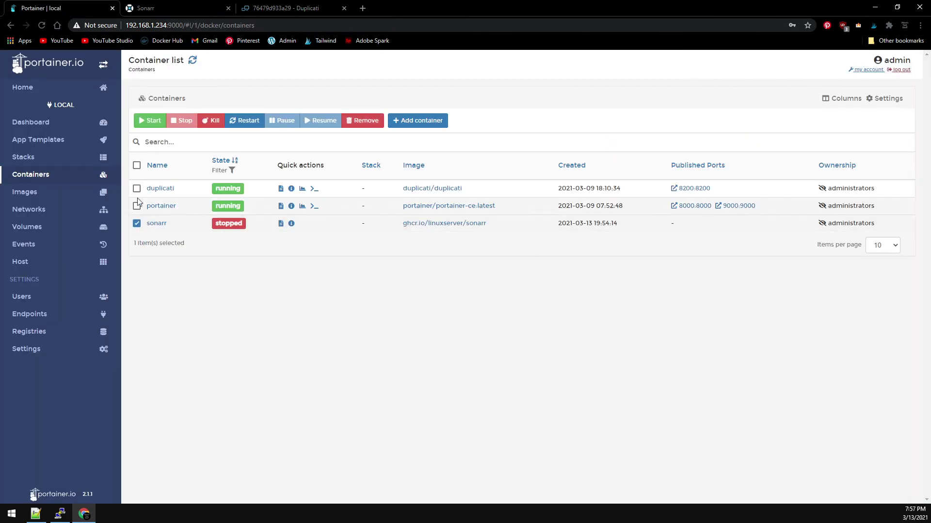
left_click(150, 120)
Step: Reload the Sonarr page with F5 to show 9-1-1, 9-1-1: Lone Star and Family Guy
left_click(172, 8)
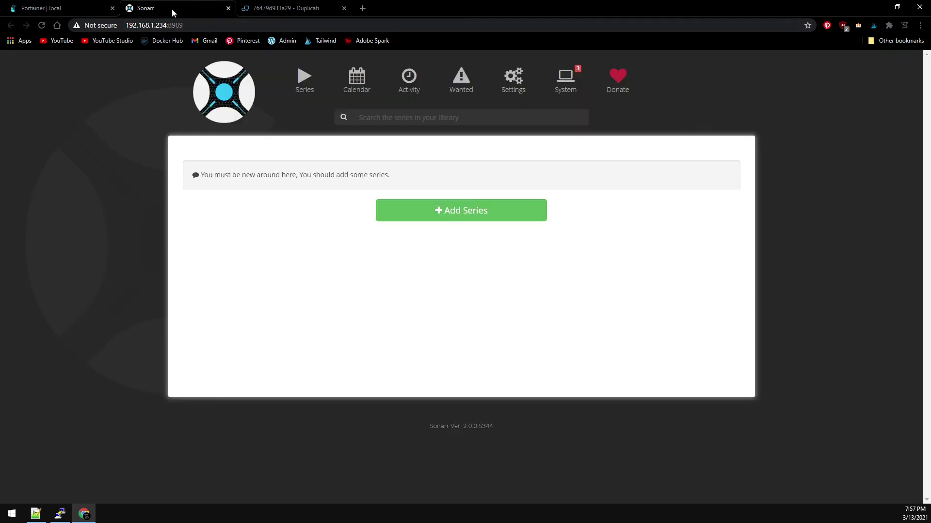
key("F5")
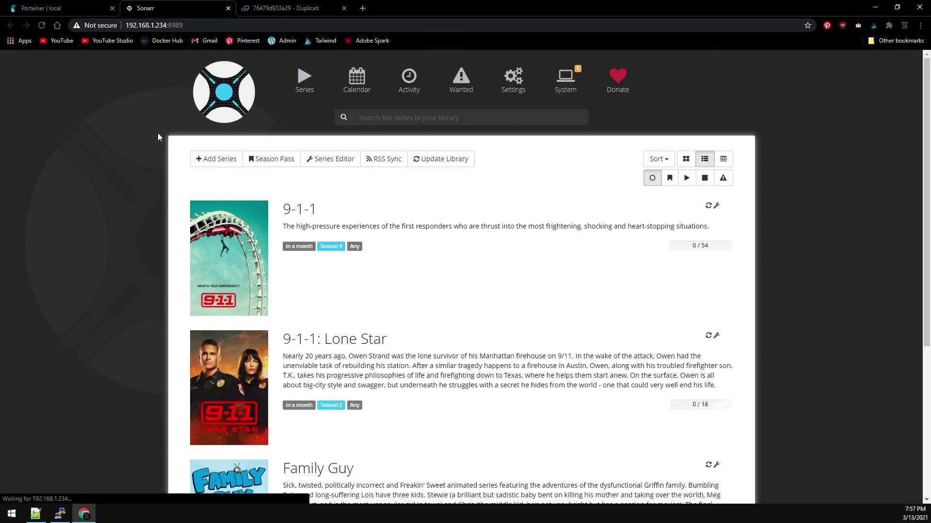